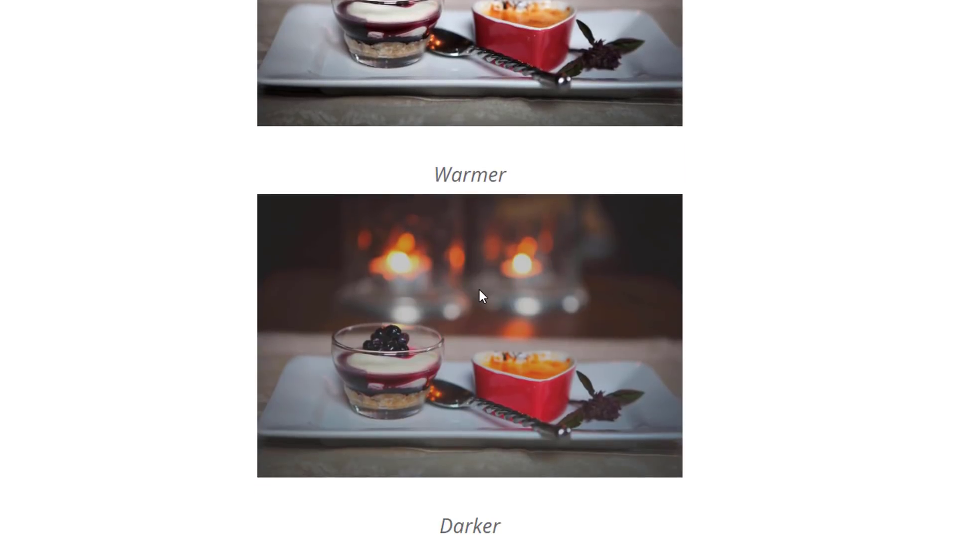
pyautogui.scroll(-10, 532, 388)
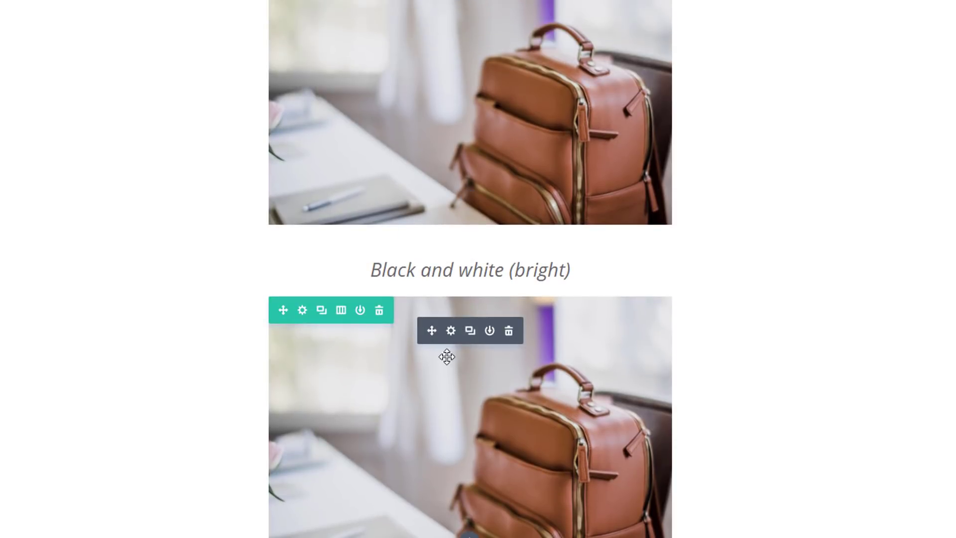
# Make the lower backpack photo greyscale: saturation 0%, brightness 96%, contrast 125%, and save.
pyautogui.click(450, 331)
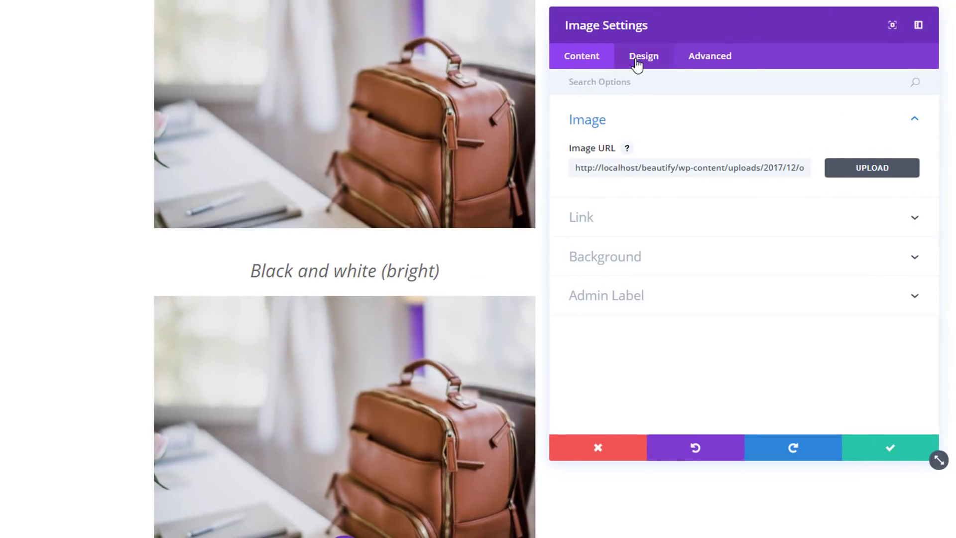
pyautogui.click(687, 53)
pyautogui.click(710, 324)
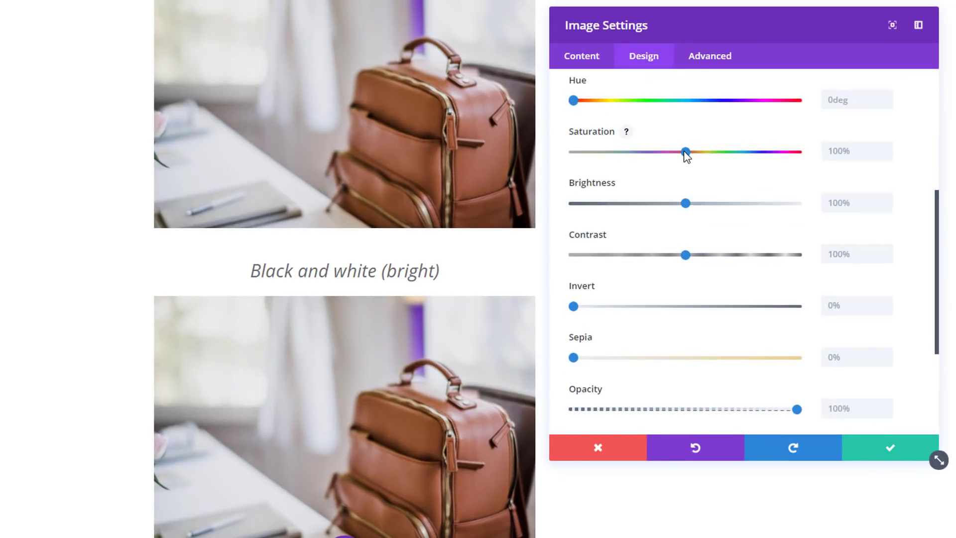
pyautogui.moveTo(685, 153); pyautogui.dragTo(545, 156)
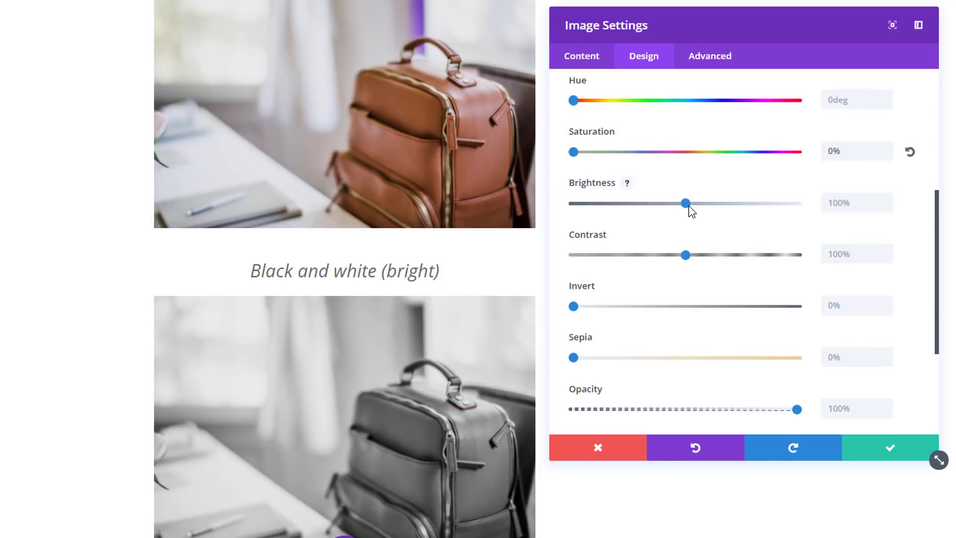
pyautogui.click(857, 202)
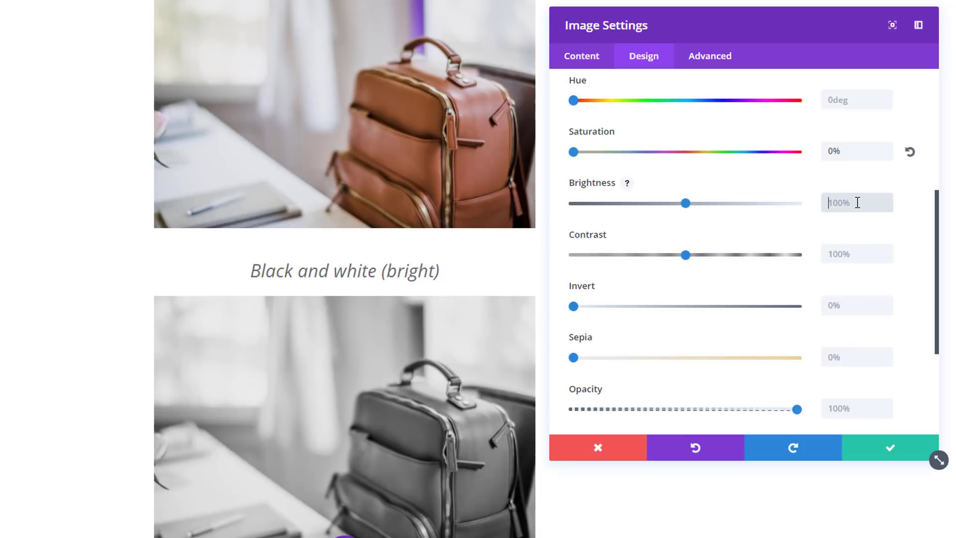
pyautogui.write('96')
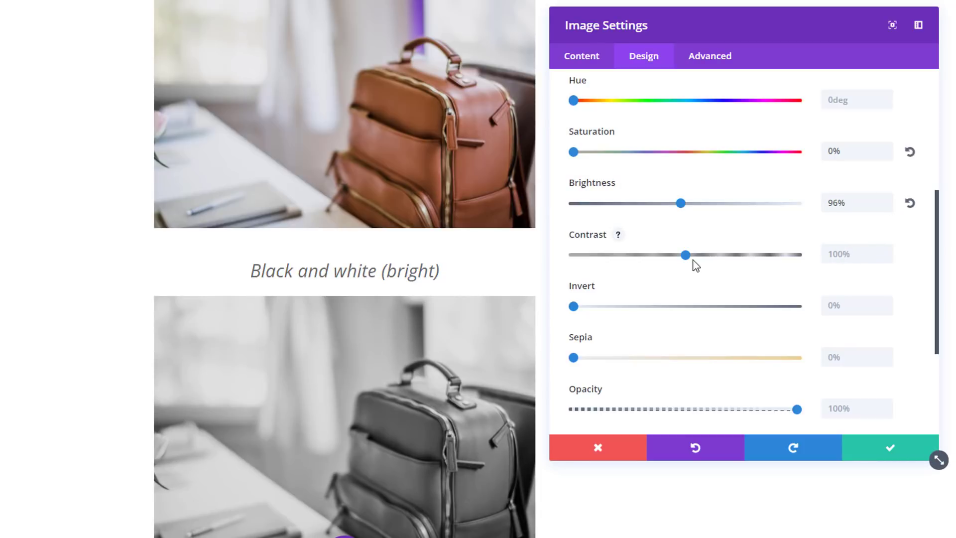
pyautogui.moveTo(684, 255); pyautogui.dragTo(713, 256)
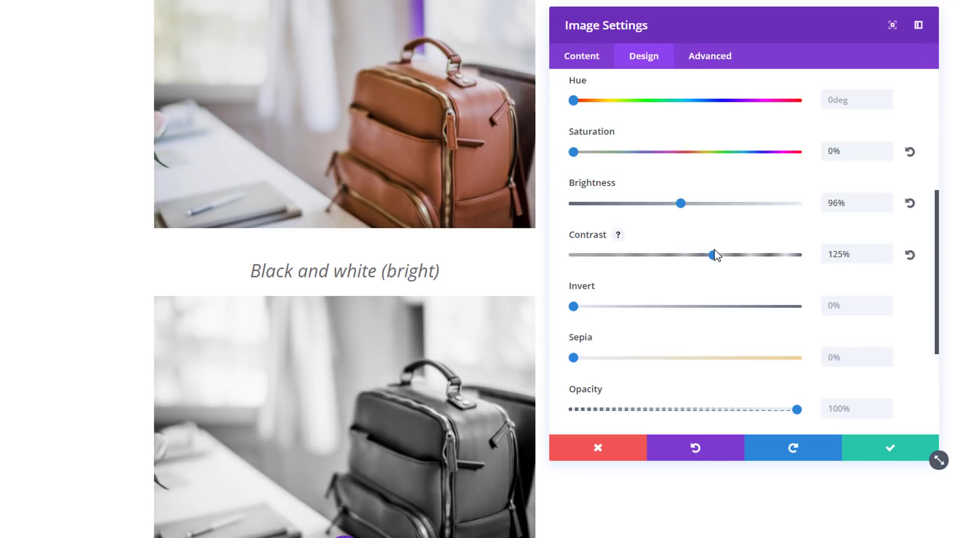
pyautogui.click(905, 456)
pyautogui.scroll(-2, 294, 106)
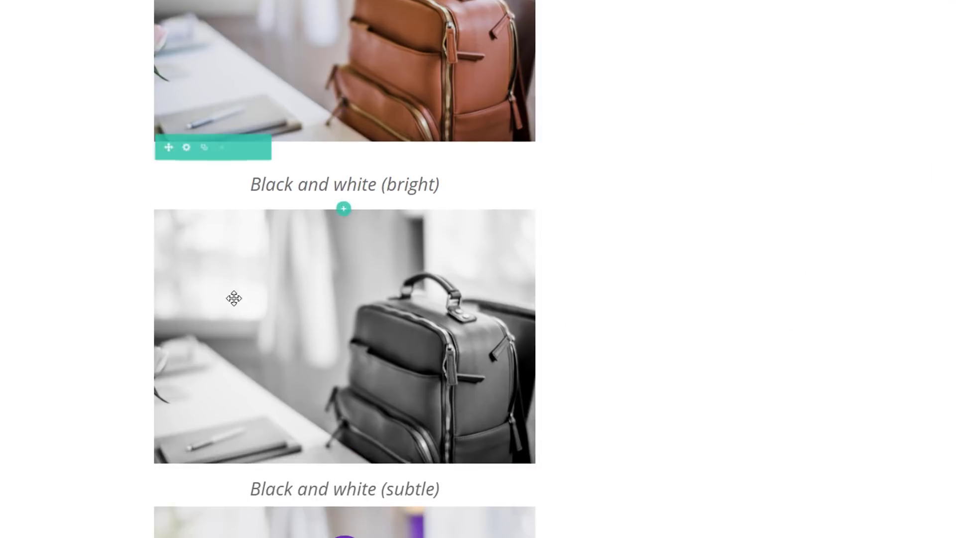
pyautogui.scroll(-8, 600, 241)
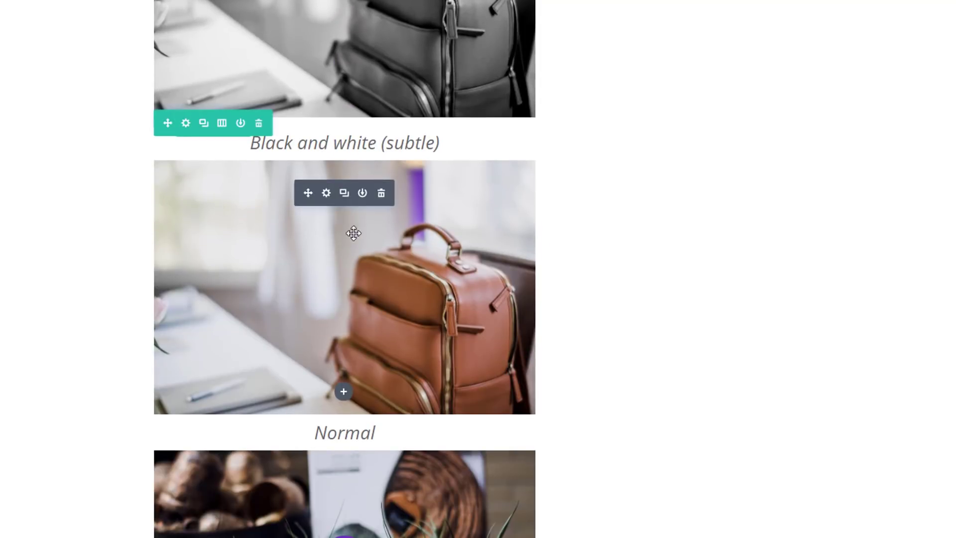
# Give the colour backpack photo 0% saturation, 92% brightness, 161% contrast and 18% invert, and save.
pyautogui.click(326, 193)
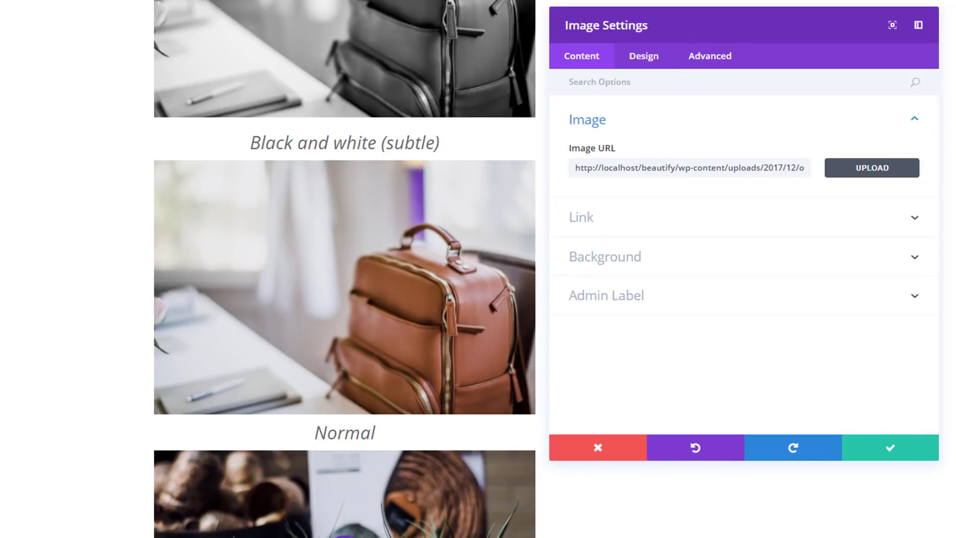
pyautogui.click(642, 57)
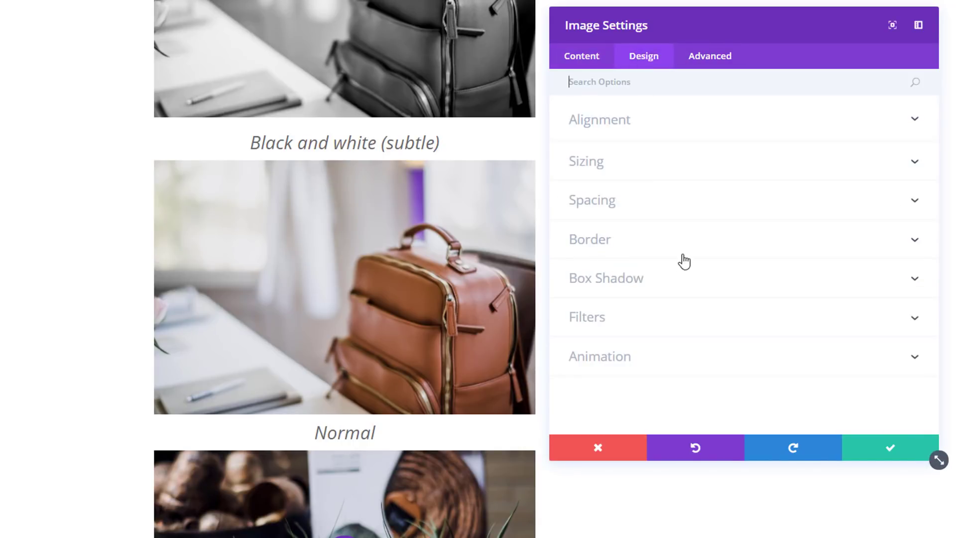
pyautogui.click(674, 321)
pyautogui.scroll(-5, 675, 324)
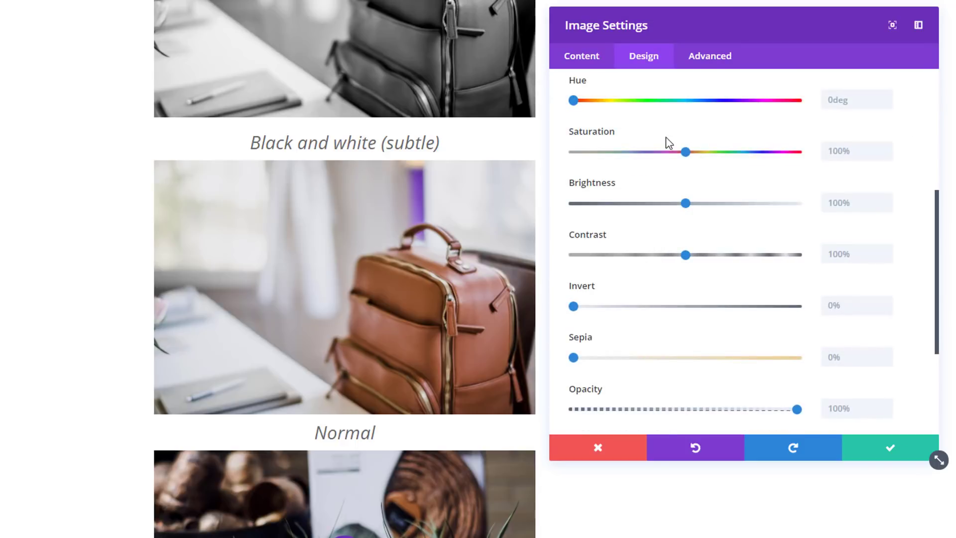
pyautogui.moveTo(665, 155); pyautogui.dragTo(602, 157)
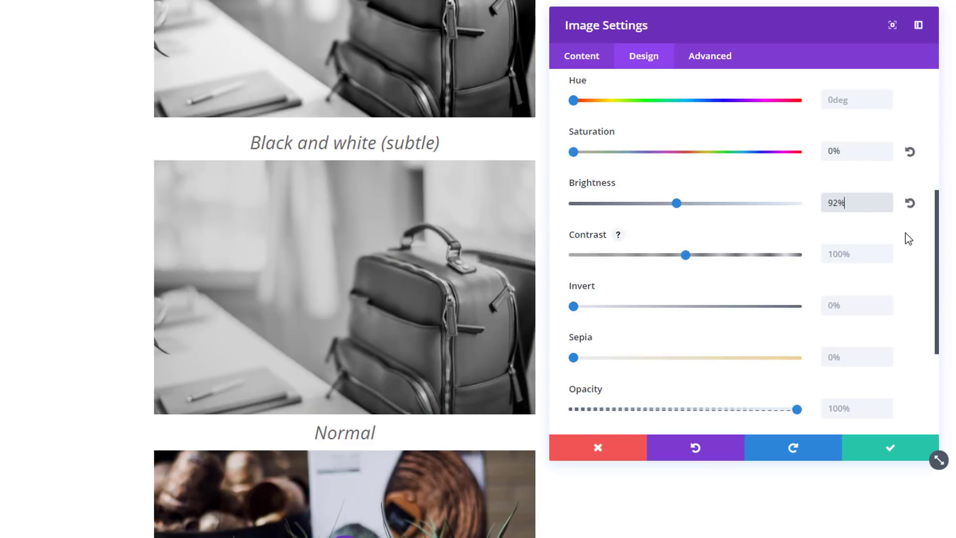
pyautogui.click(859, 252)
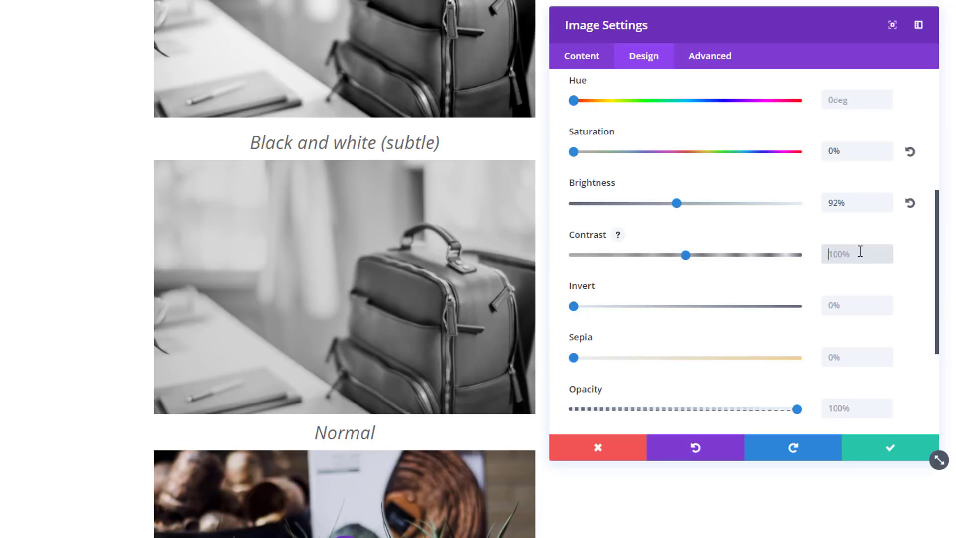
pyautogui.write('161%')
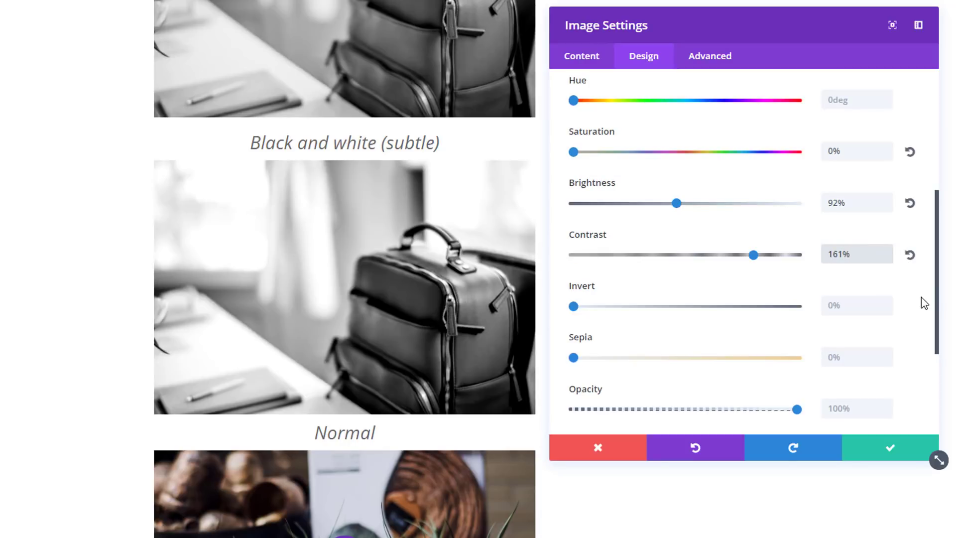
pyautogui.click(921, 296)
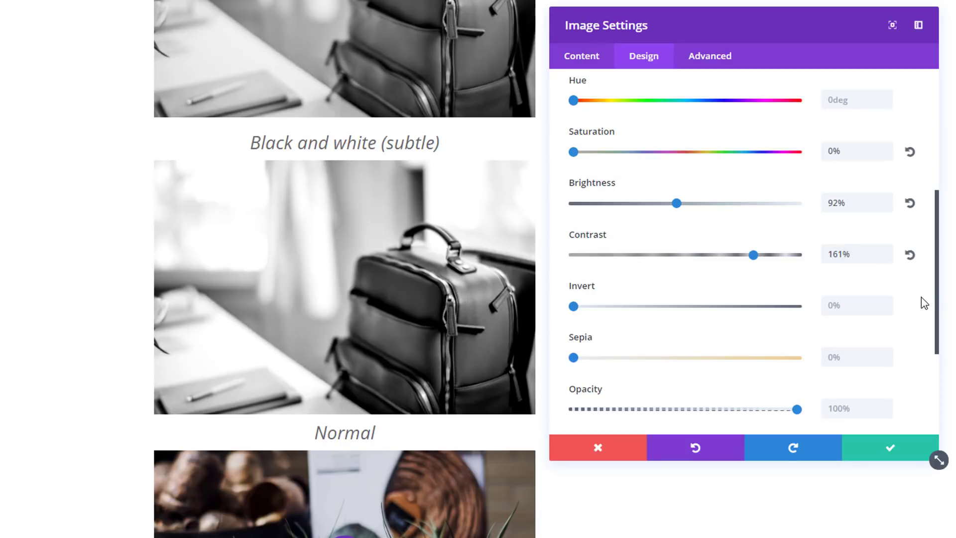
pyautogui.click(847, 315)
pyautogui.write('18%')
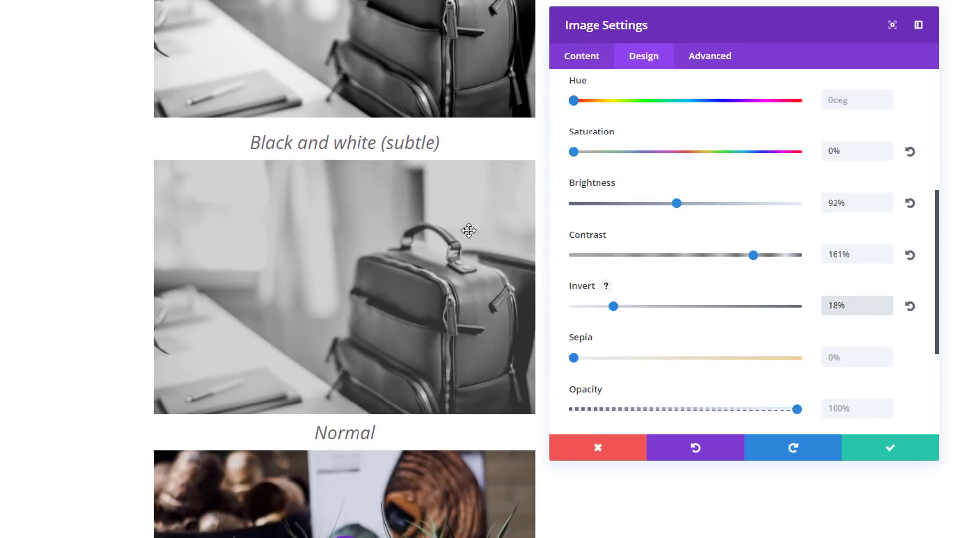
pyautogui.click(877, 454)
pyautogui.scroll(-5, 787, 235)
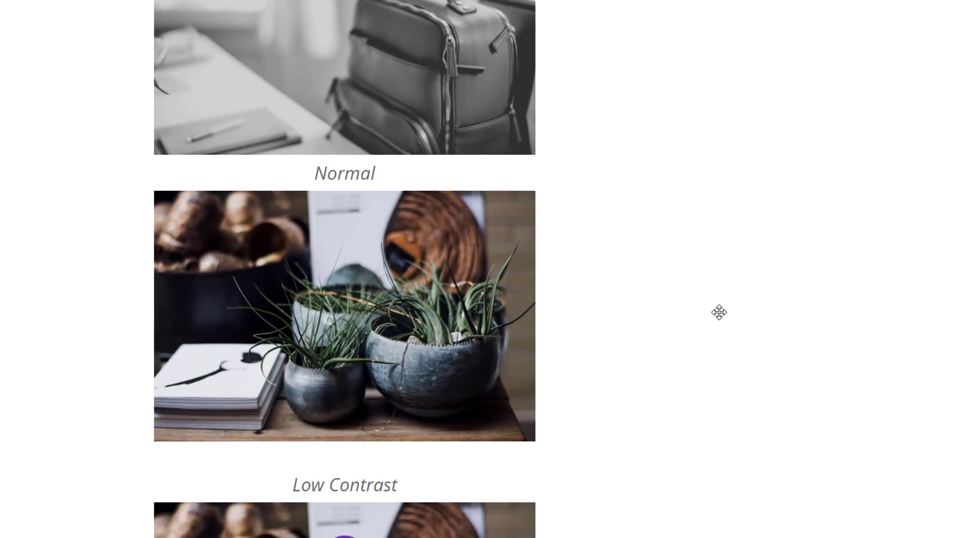
# Set the Low Contrast plant photo's saturation filter to 164%.
pyautogui.scroll(-3, 719, 312)
pyautogui.scroll(2, 570, 230)
pyautogui.scroll(-3, 371, 300)
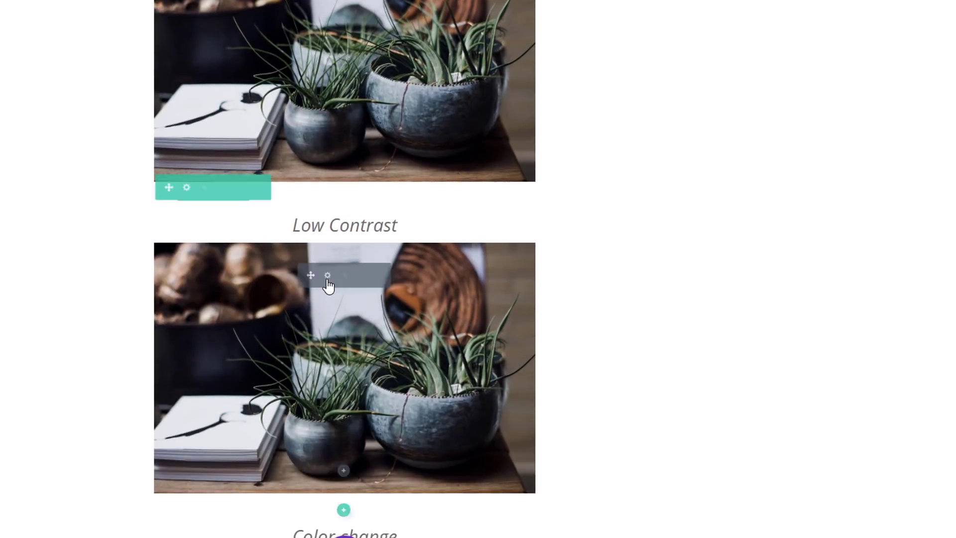
pyautogui.click(326, 277)
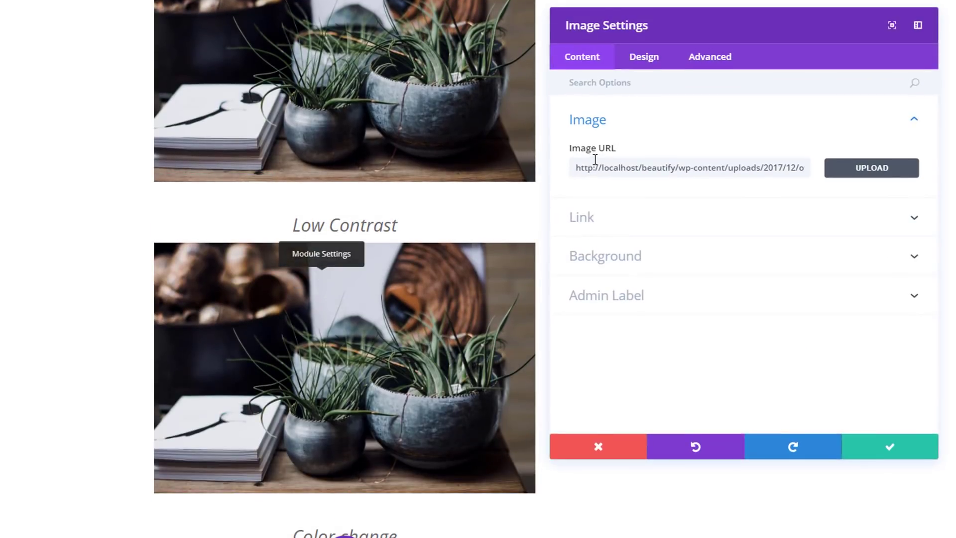
pyautogui.click(650, 65)
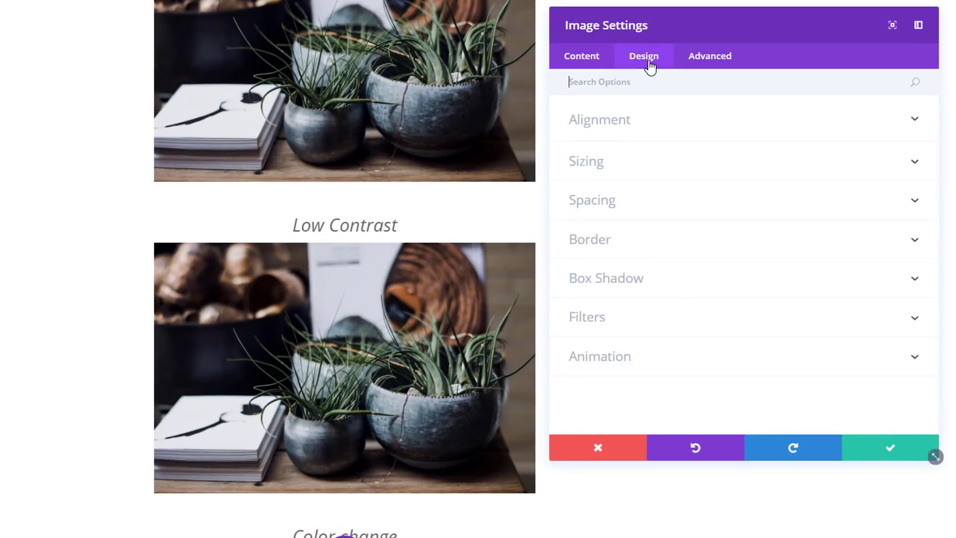
pyautogui.click(684, 315)
pyautogui.click(843, 150)
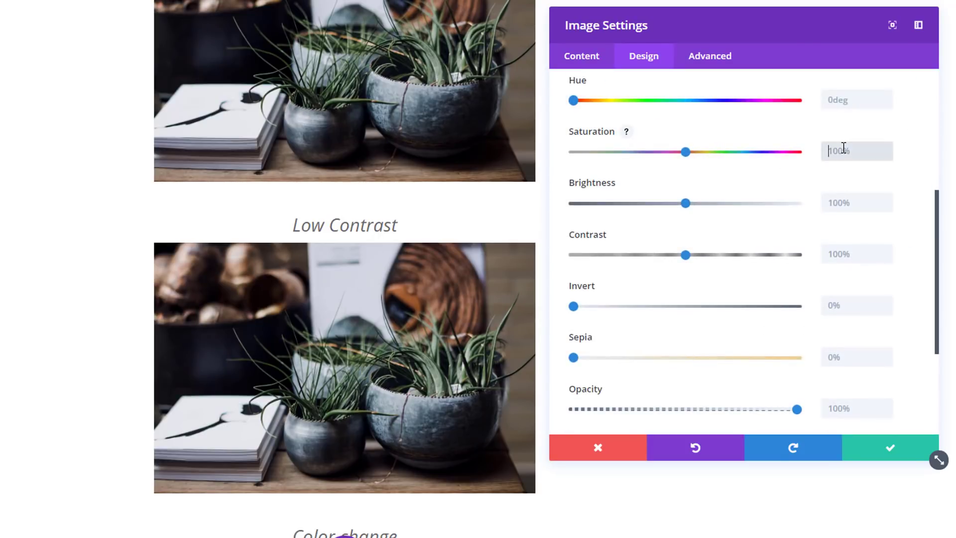
pyautogui.write('164%')
# Set the plant photo's brightness to 132% and contrast to 52%, then save.
pyautogui.click(841, 204)
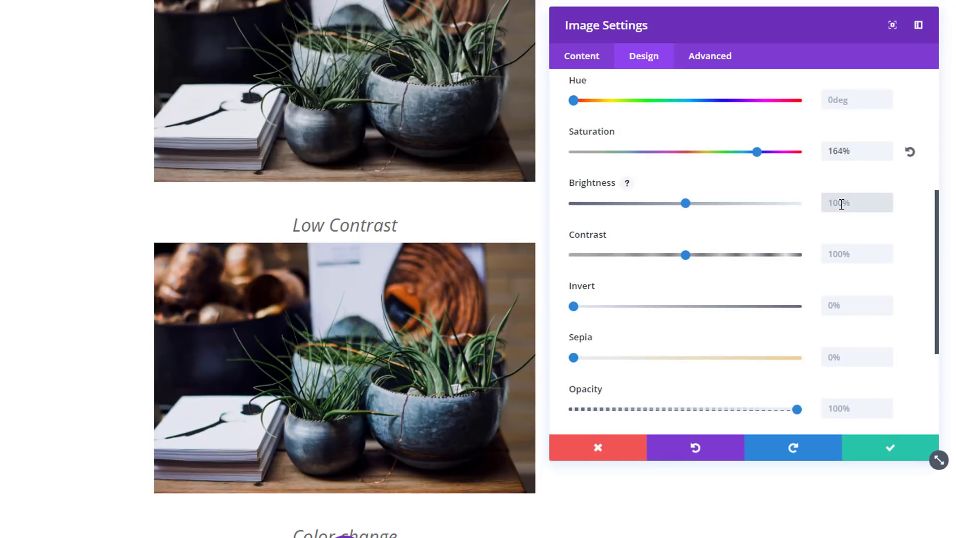
pyautogui.write('132%')
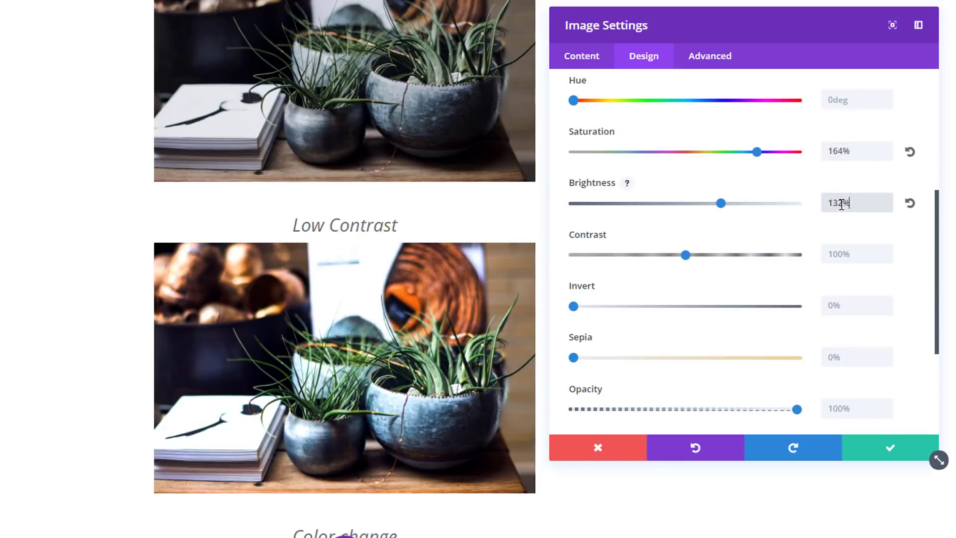
pyautogui.click(922, 236)
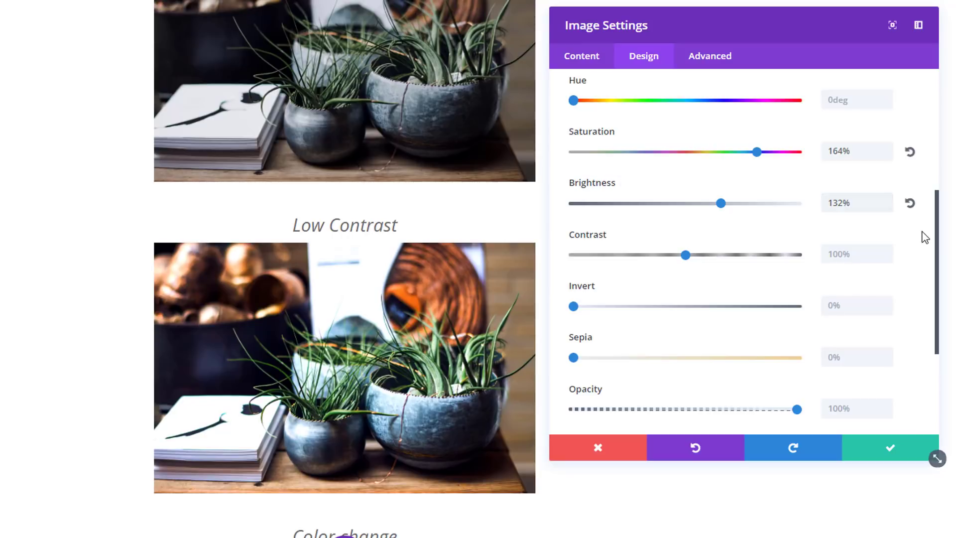
pyautogui.click(865, 256)
pyautogui.write('52%')
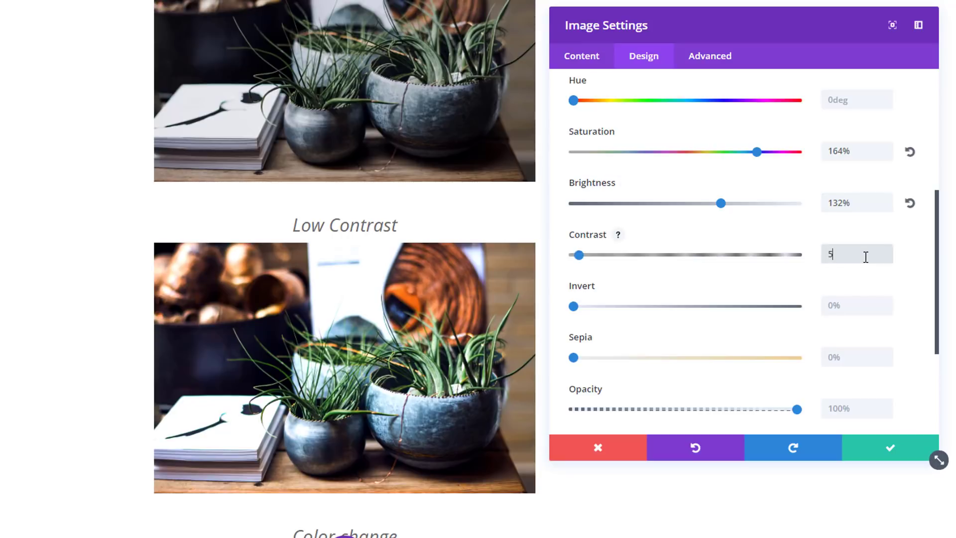
pyautogui.click(904, 278)
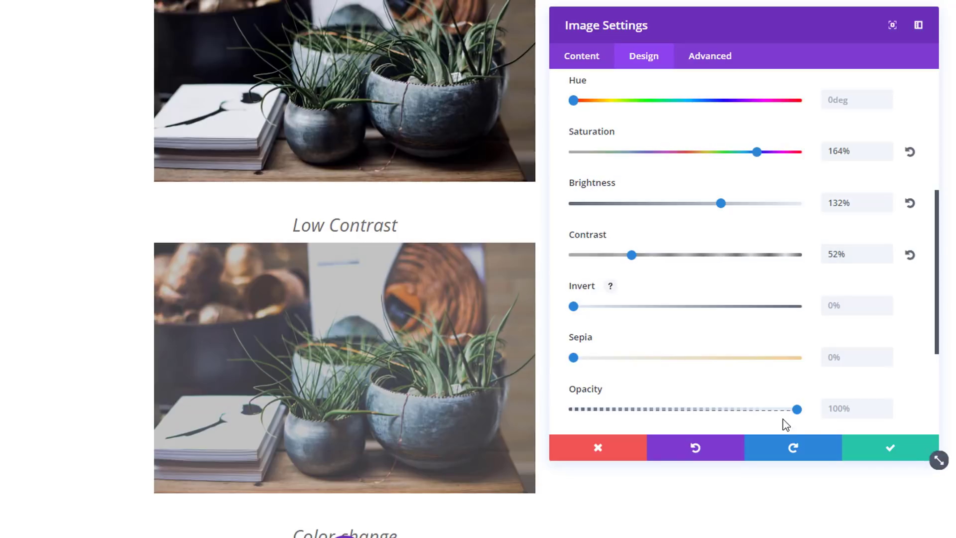
pyautogui.click(888, 448)
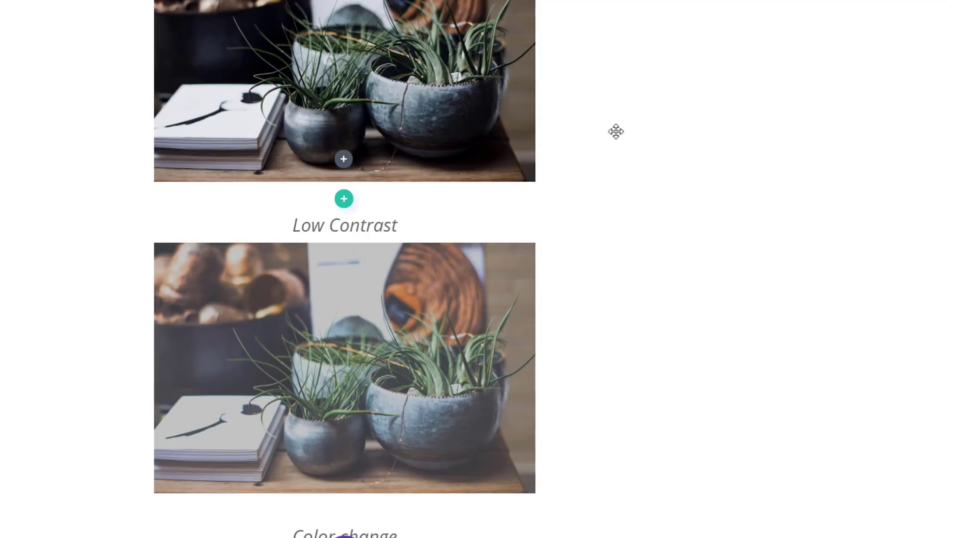
pyautogui.scroll(-7, 709, 205)
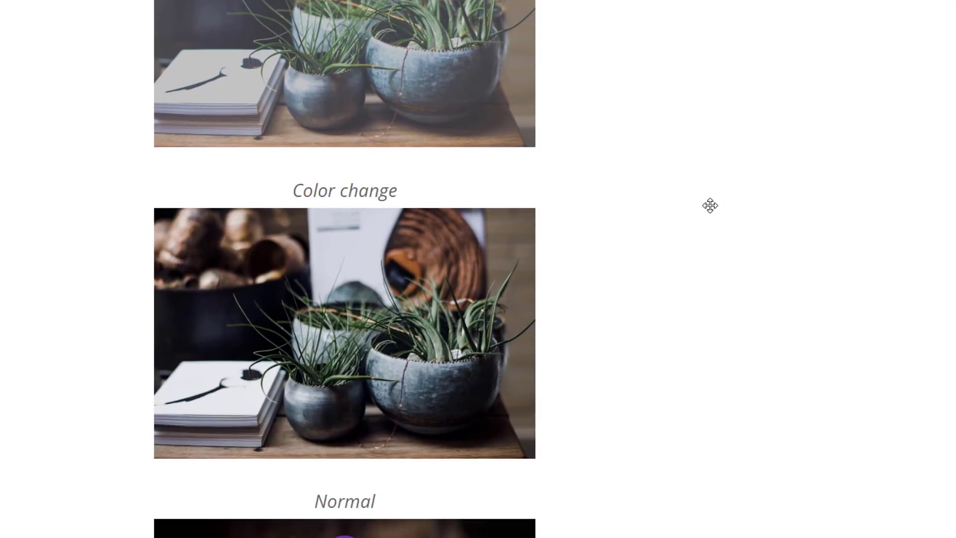
# Shift the Color change photo's hue to 207deg.
pyautogui.moveTo(387, 277)
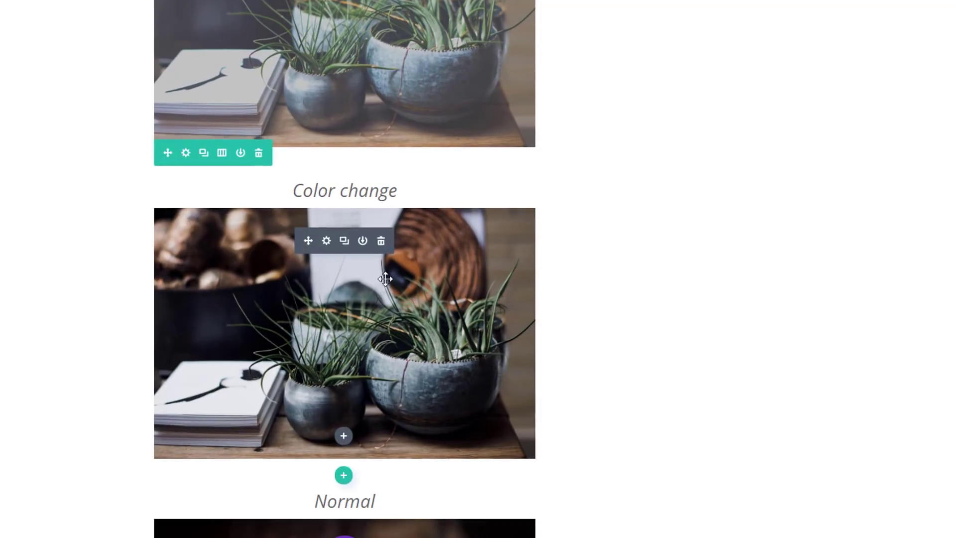
pyautogui.click(326, 241)
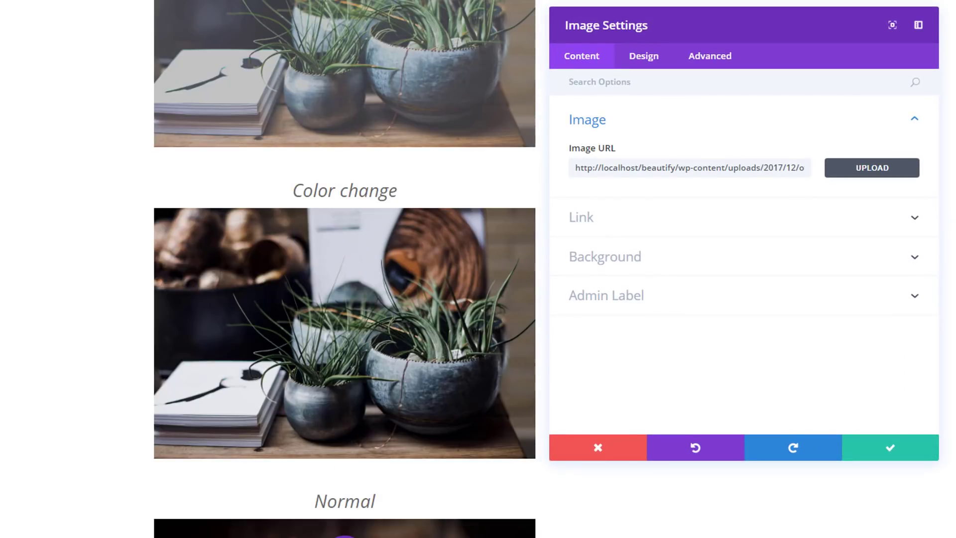
pyautogui.click(653, 60)
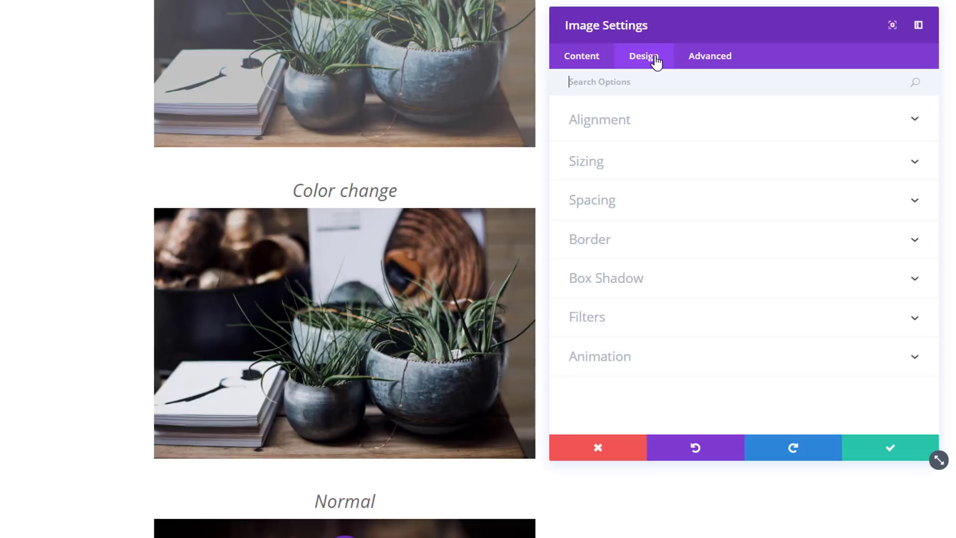
pyautogui.click(684, 321)
pyautogui.scroll(-1, 687, 279)
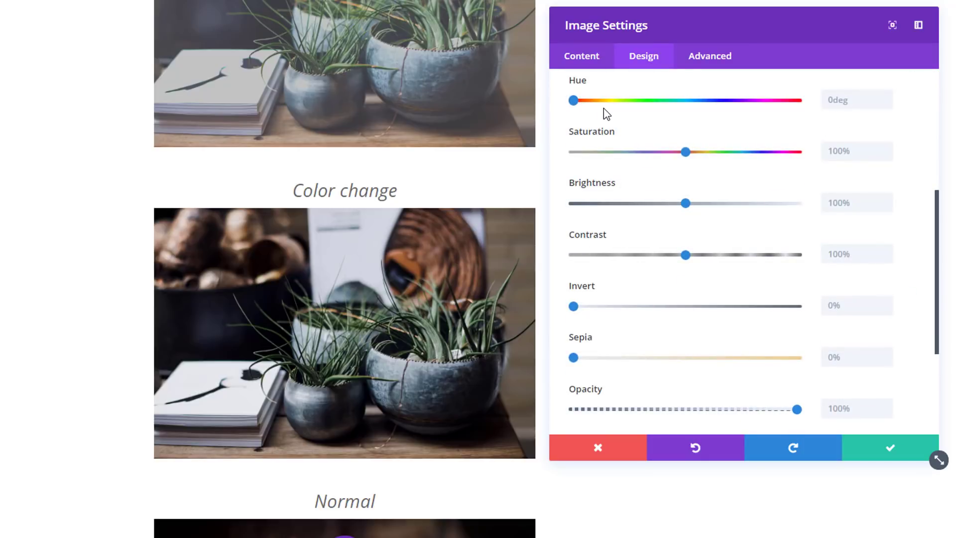
pyautogui.moveTo(578, 101); pyautogui.dragTo(698, 106)
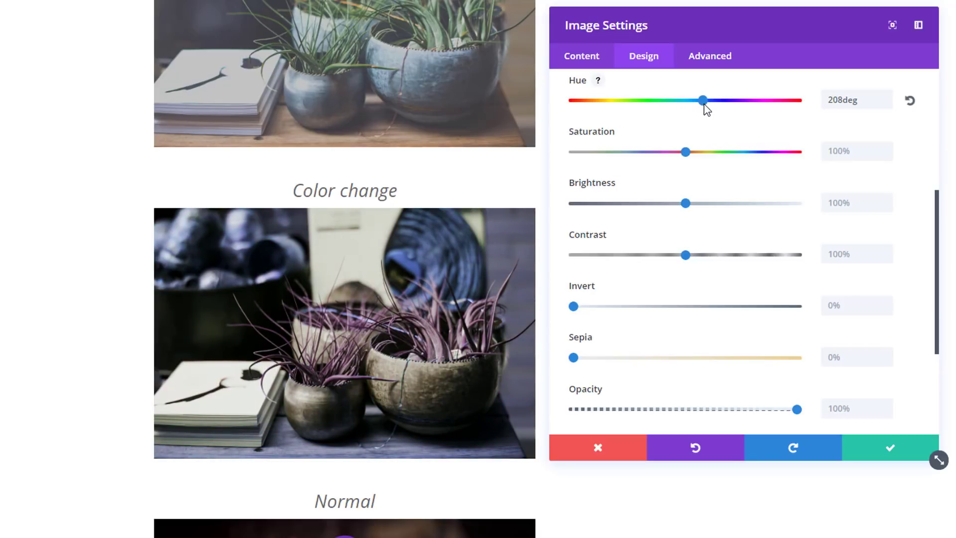
pyautogui.moveTo(701, 104); pyautogui.dragTo(704, 106)
pyautogui.click(840, 103)
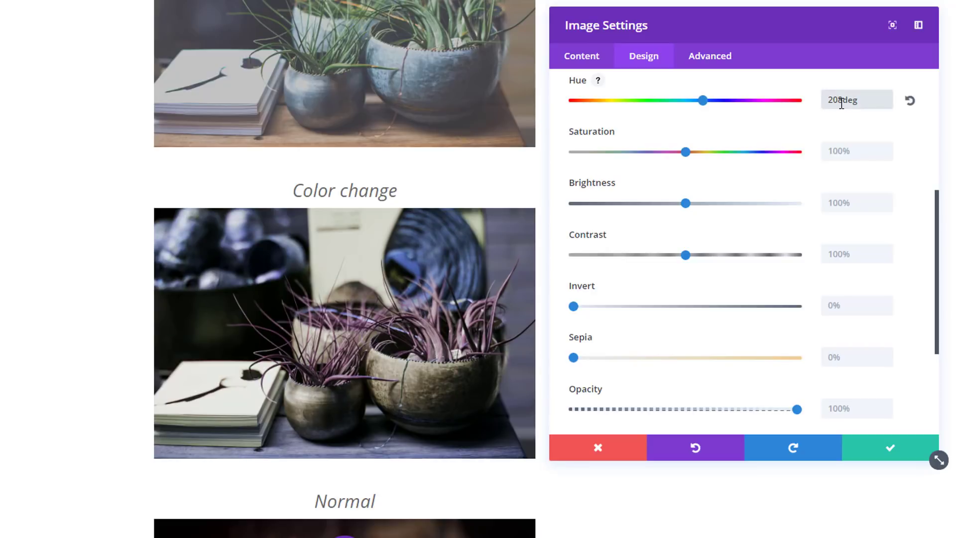
pyautogui.press('BackSpace')
pyautogui.write('7')
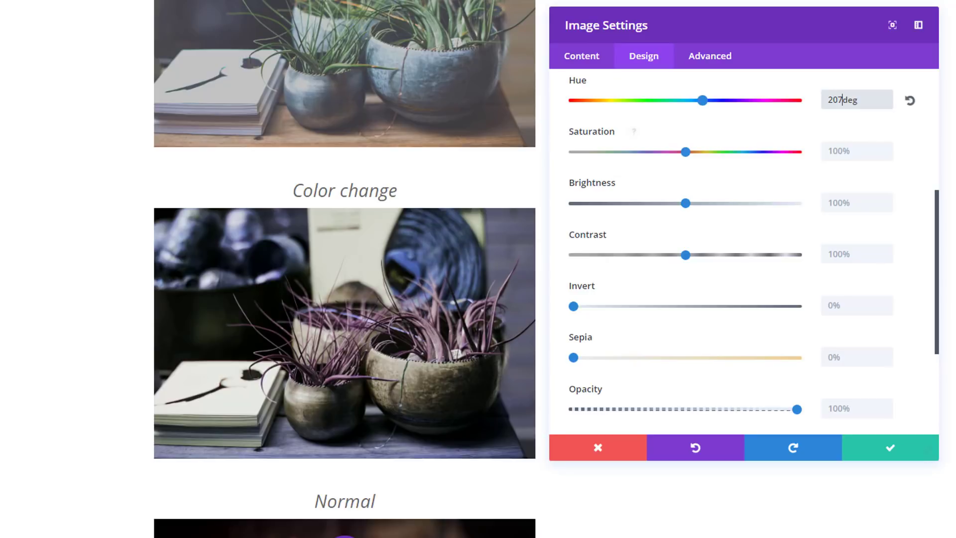
# Set its saturation to 109% and brightness to 88%, then save the filters.
pyautogui.click(860, 156)
pyautogui.write('109')
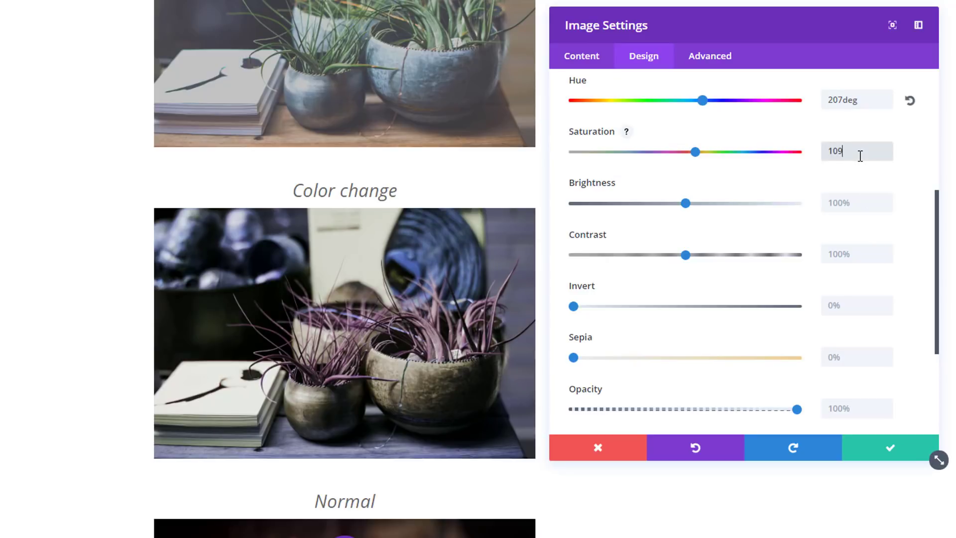
pyautogui.click(904, 186)
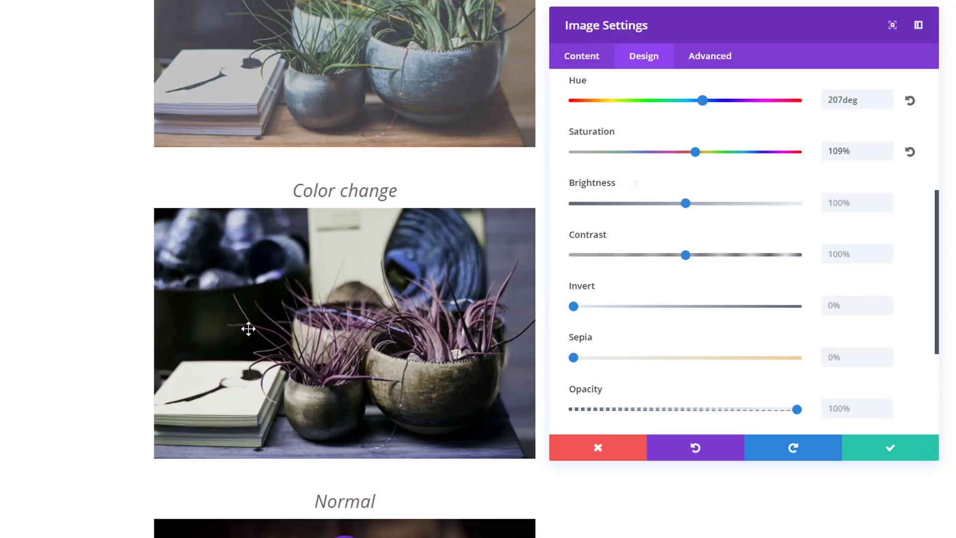
pyautogui.click(832, 203)
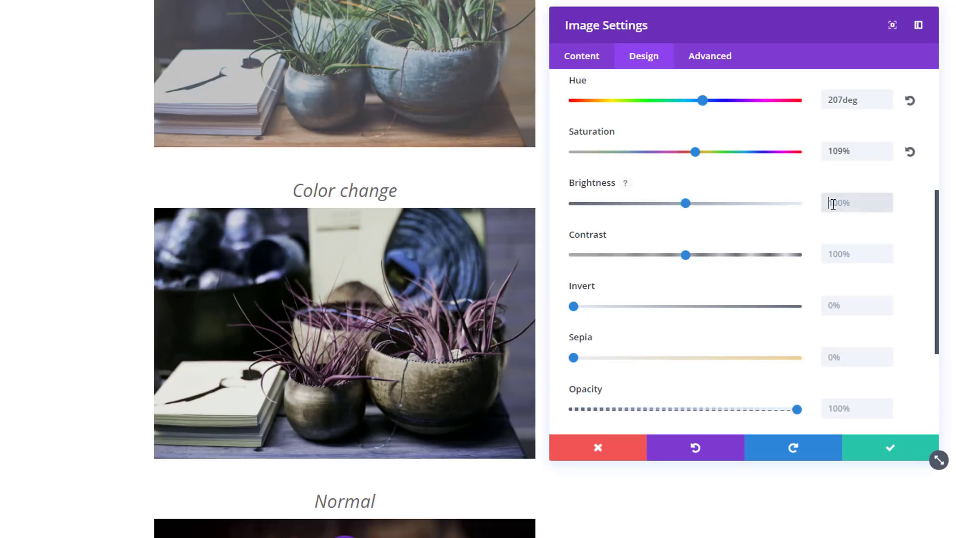
pyautogui.write('88%')
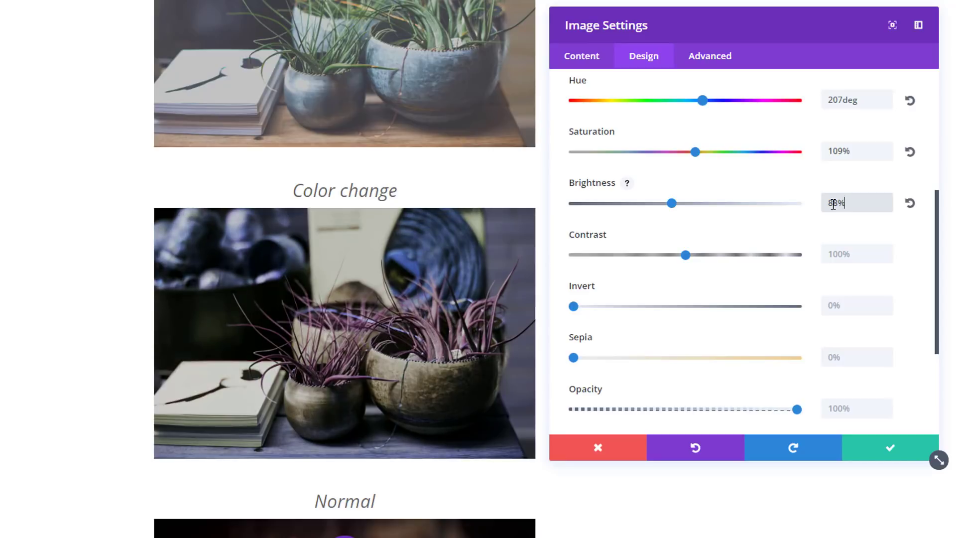
pyautogui.click(919, 257)
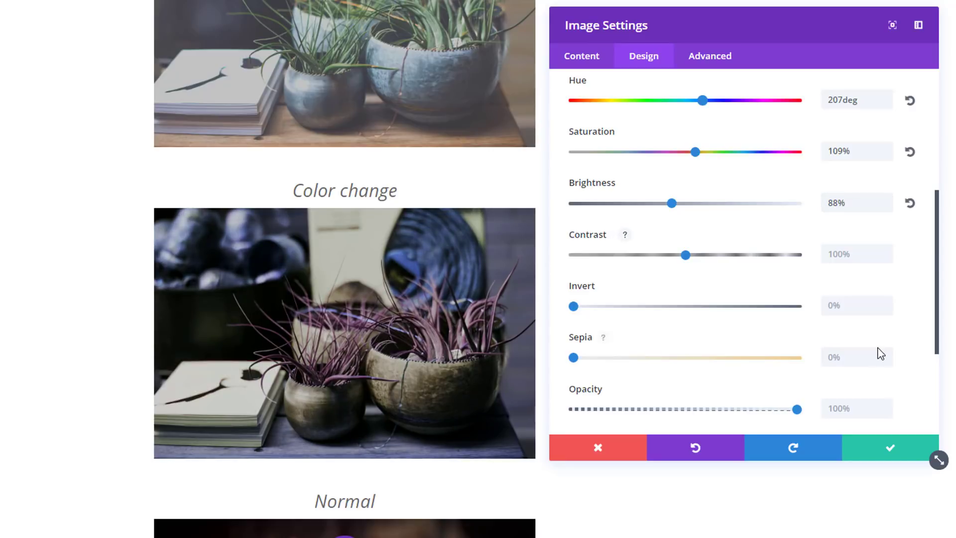
pyautogui.click(872, 448)
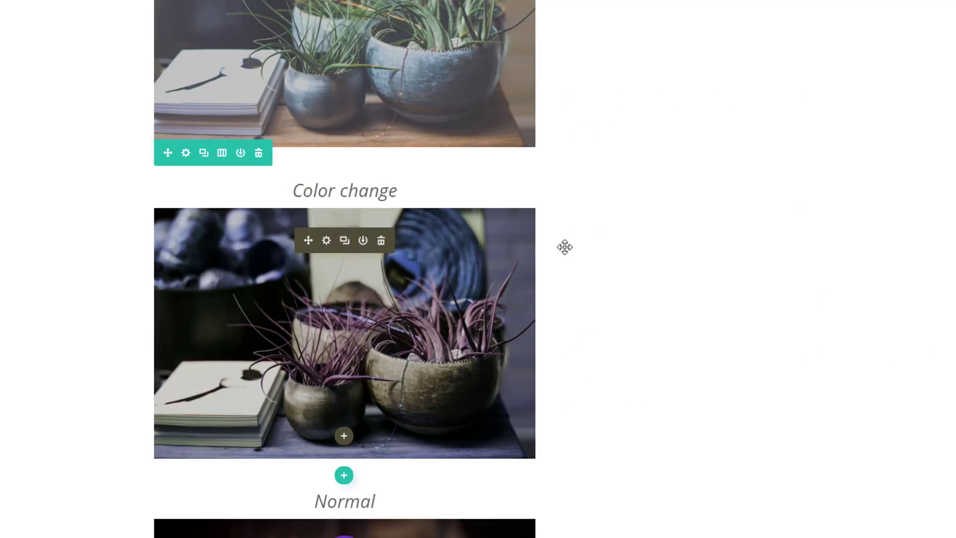
pyautogui.scroll(-3, 691, 265)
pyautogui.scroll(5, 690, 265)
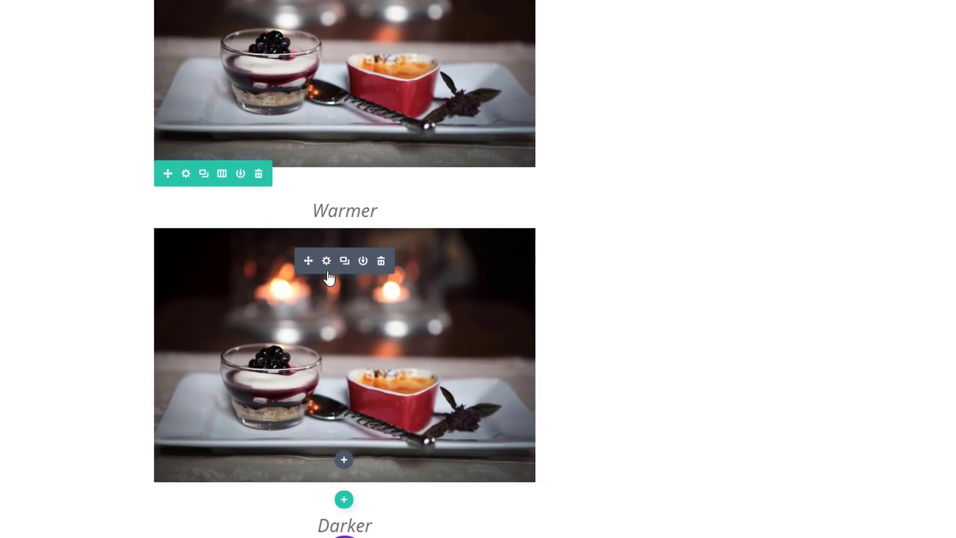
# Set the Warmer dessert photo's saturation to 190%, brightness to 86% and invert to 12%.
pyautogui.click(327, 261)
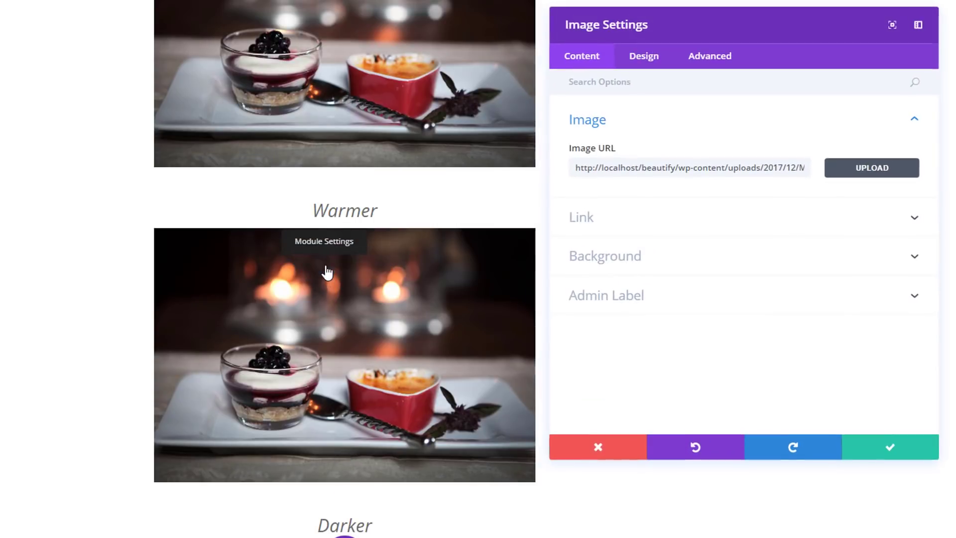
pyautogui.click(647, 58)
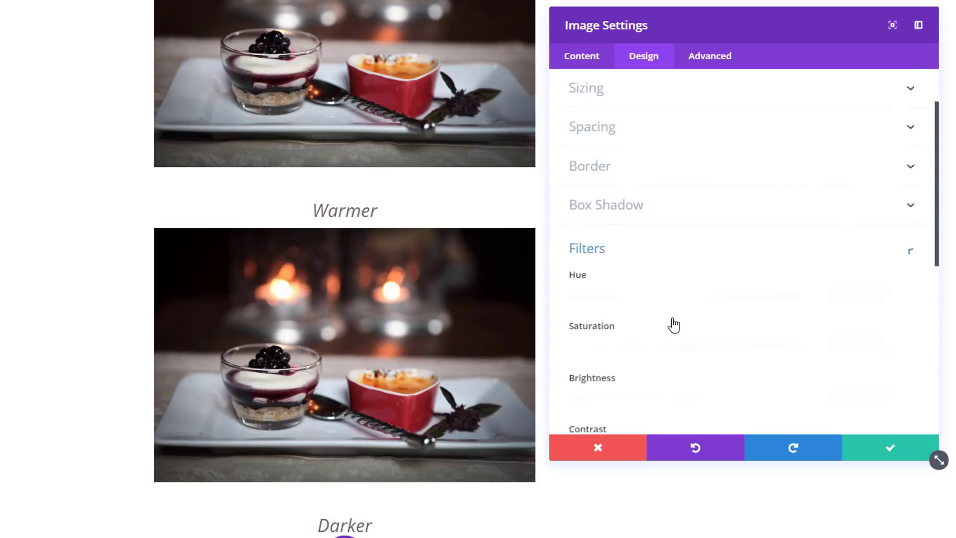
pyautogui.scroll(-4, 674, 324)
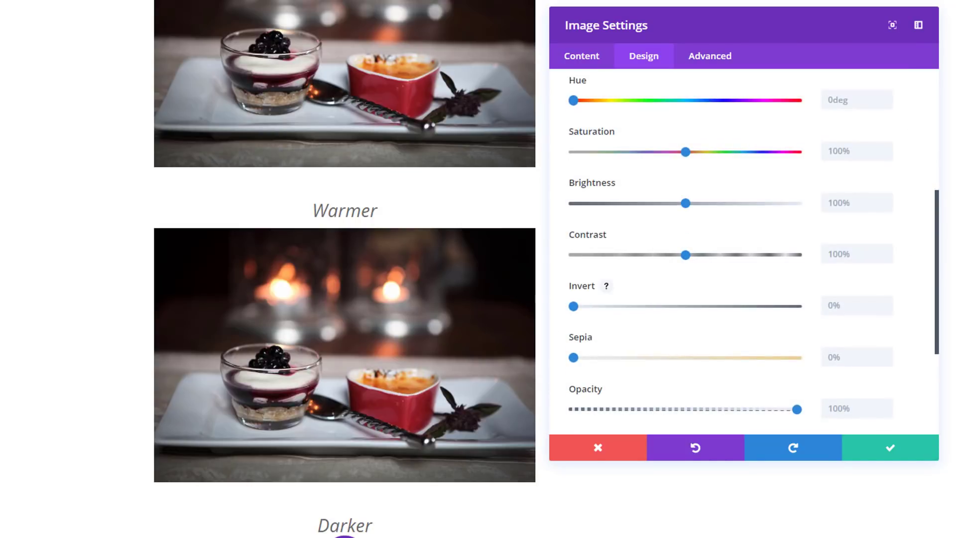
pyautogui.click(853, 152)
pyautogui.write('19')
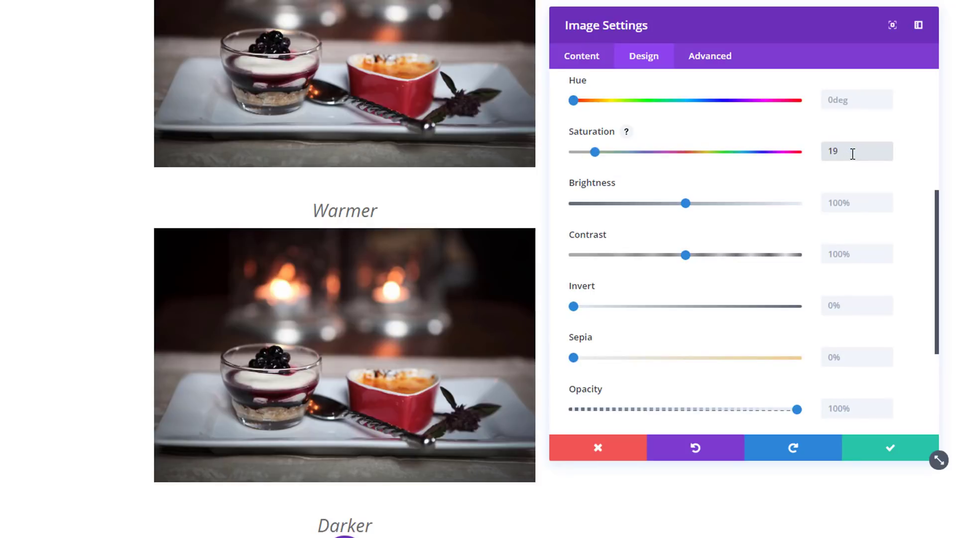
pyautogui.write('%0%')
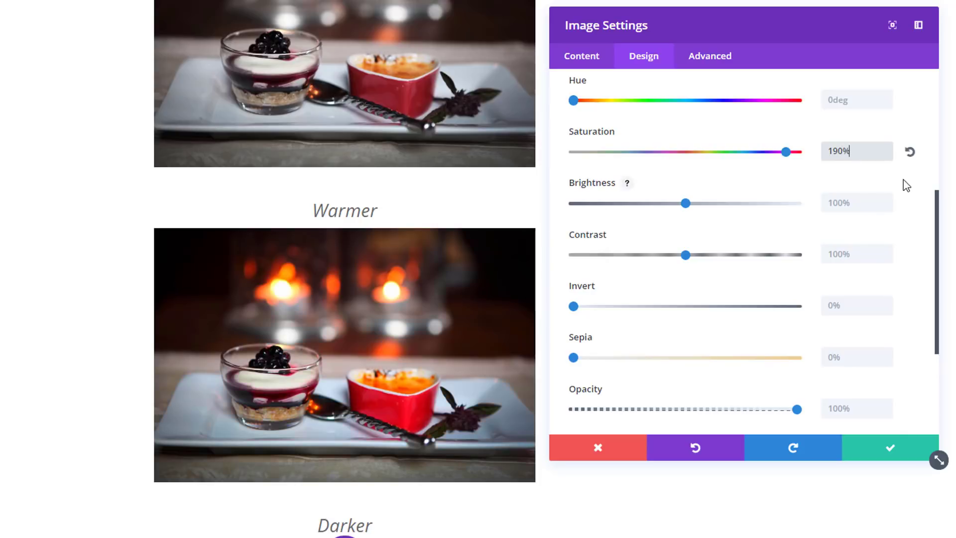
pyautogui.click(903, 181)
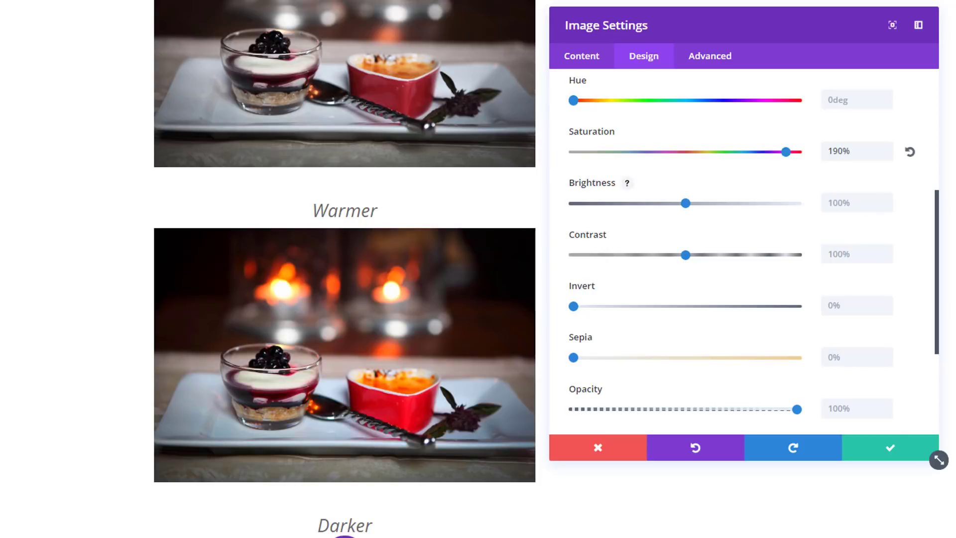
pyautogui.click(864, 201)
pyautogui.write('86%')
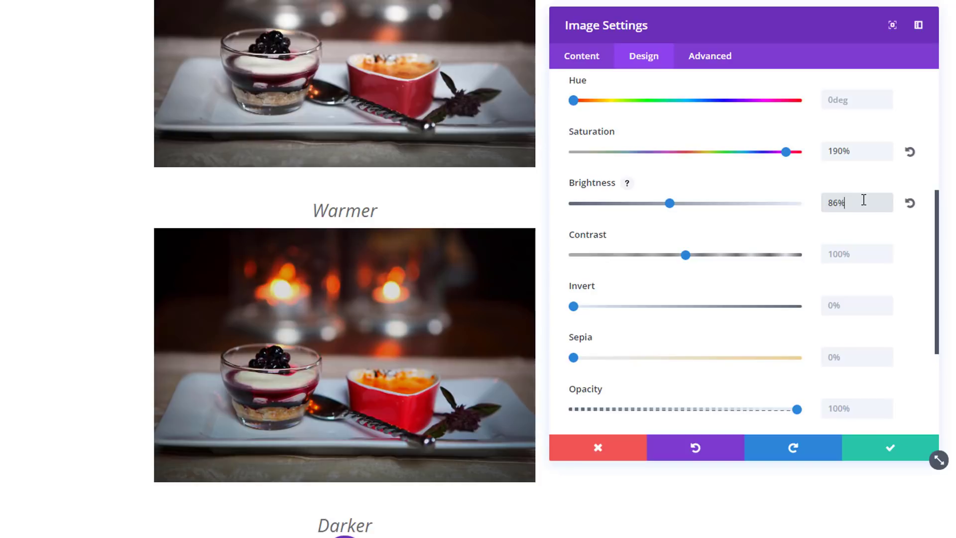
pyautogui.click(855, 312)
pyautogui.write('1')
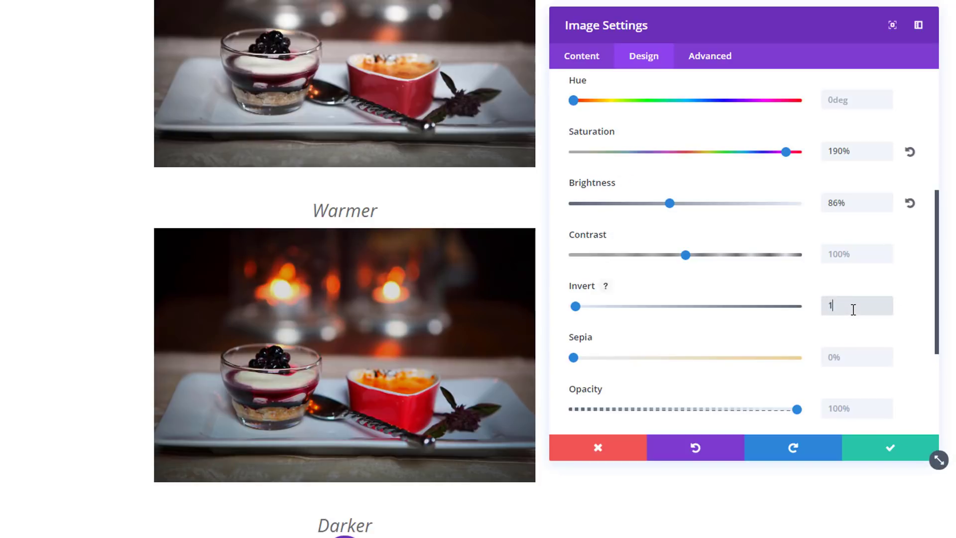
pyautogui.write('2%')
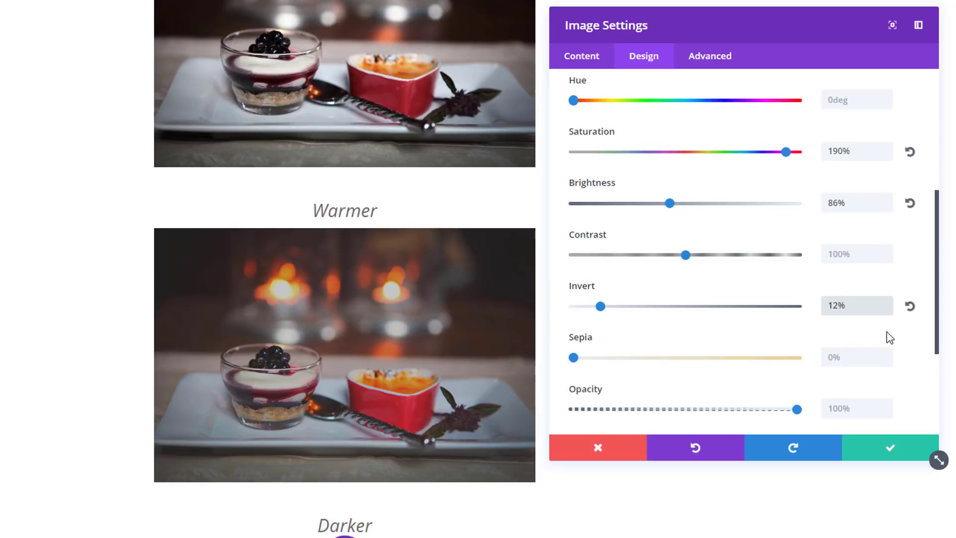
# Save the Warmer photo's filters and bring up the Darker photo's filter settings.
pyautogui.click(917, 449)
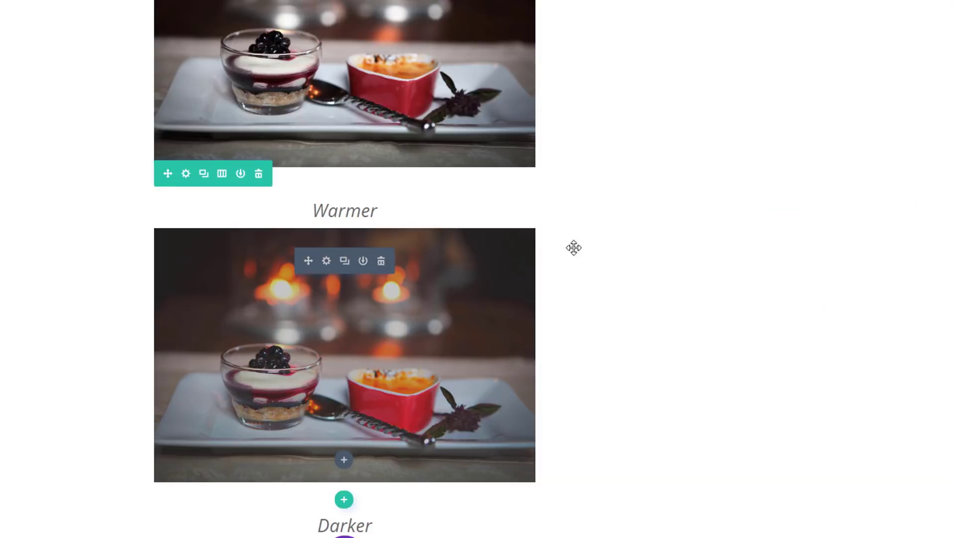
pyautogui.scroll(-5, 615, 248)
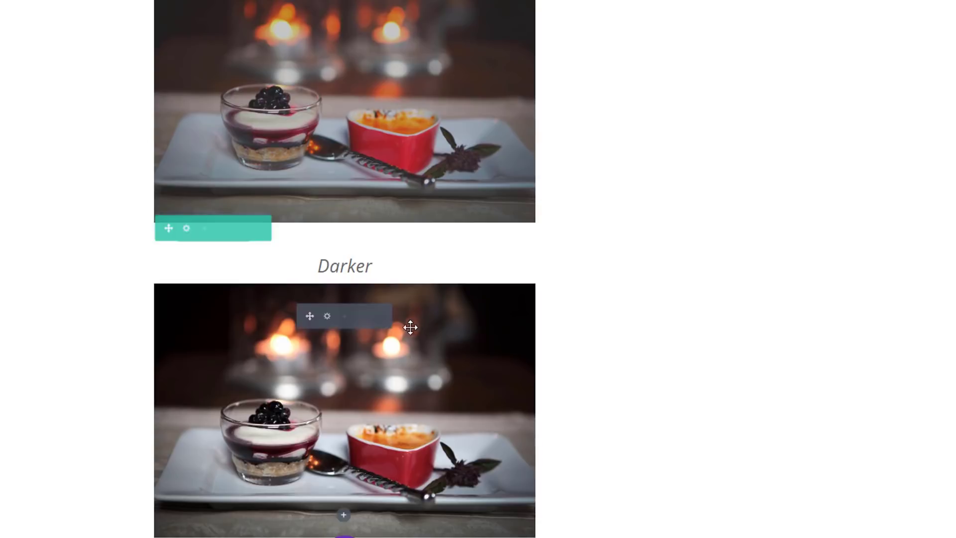
pyautogui.click(326, 317)
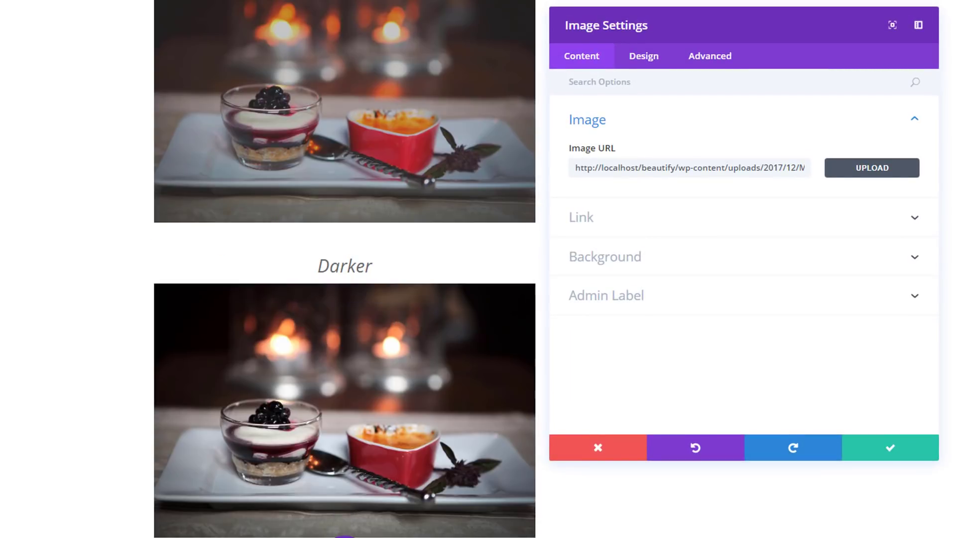
pyautogui.click(642, 64)
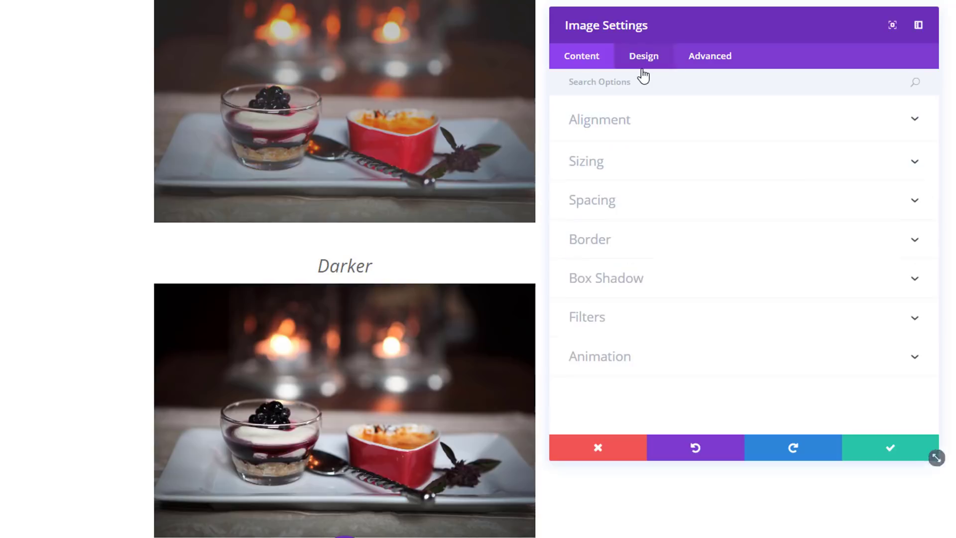
pyautogui.click(657, 318)
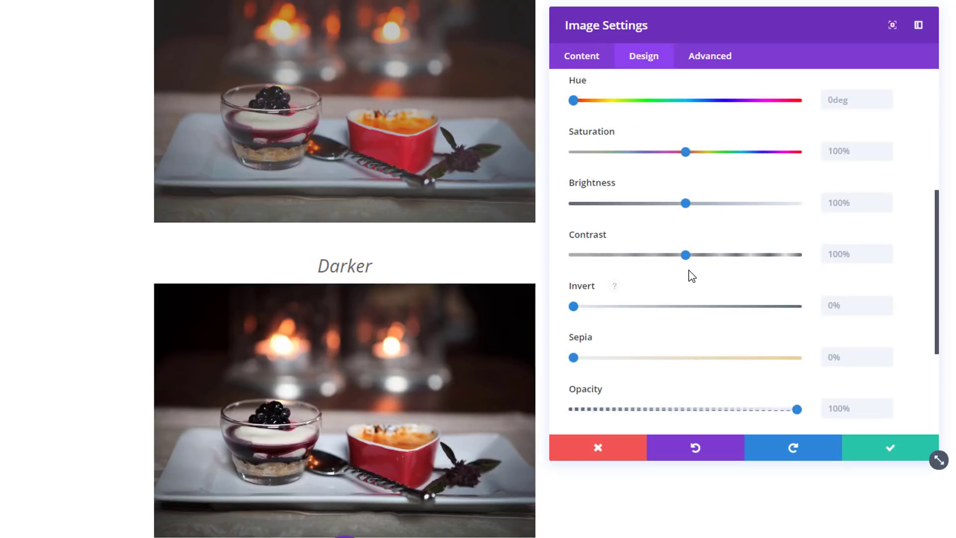
# Set the Darker photo's saturation to 135% and brightness to 71%.
pyautogui.click(835, 149)
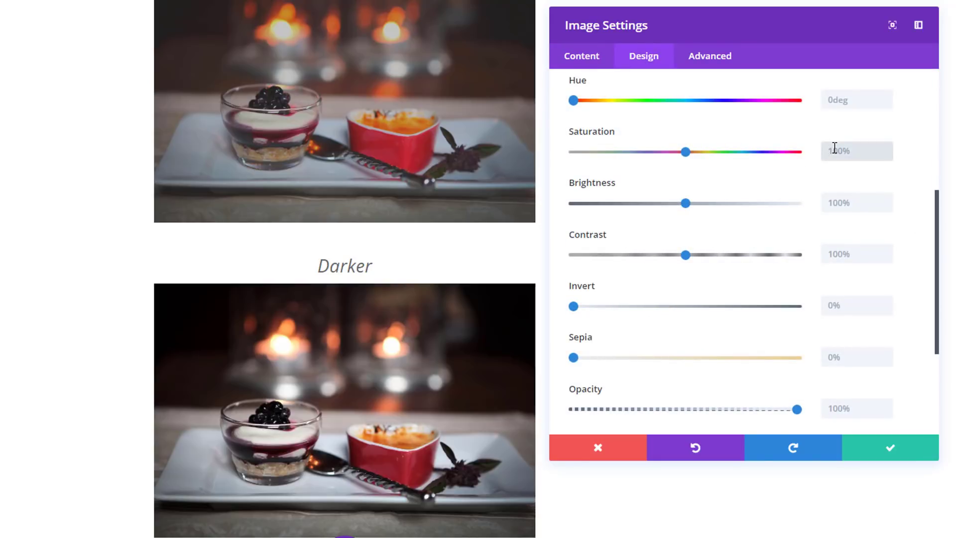
pyautogui.hotkey('ctrl', 'a')
pyautogui.write('135')
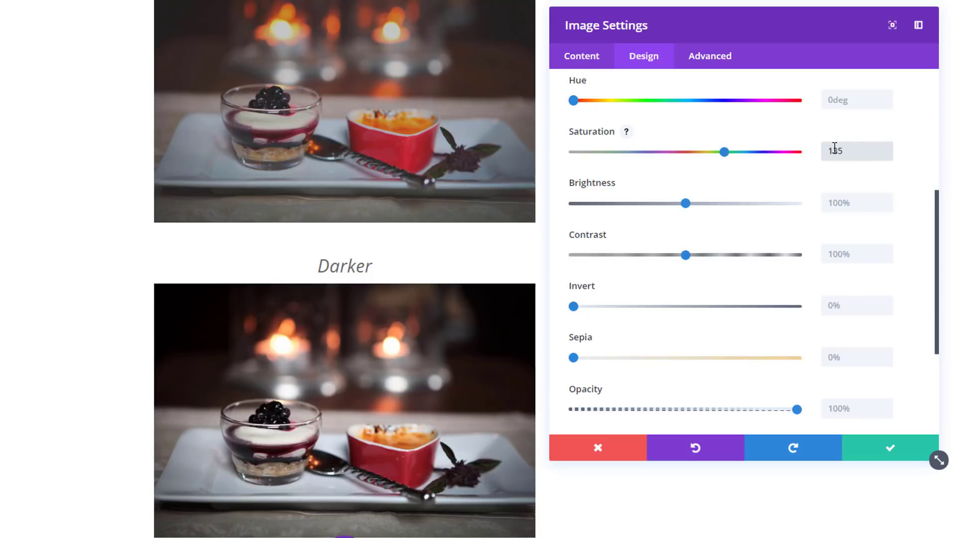
pyautogui.write('%')
pyautogui.click(896, 175)
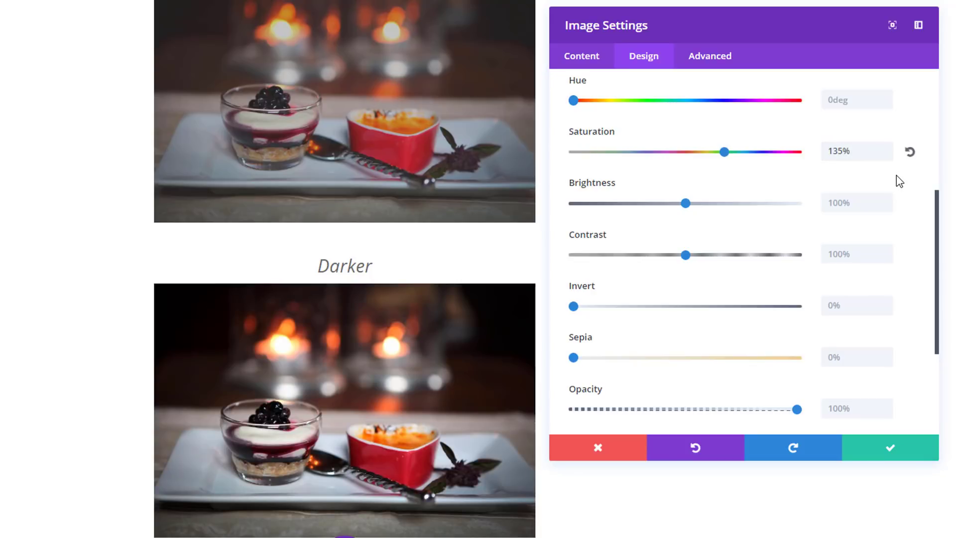
pyautogui.click(853, 203)
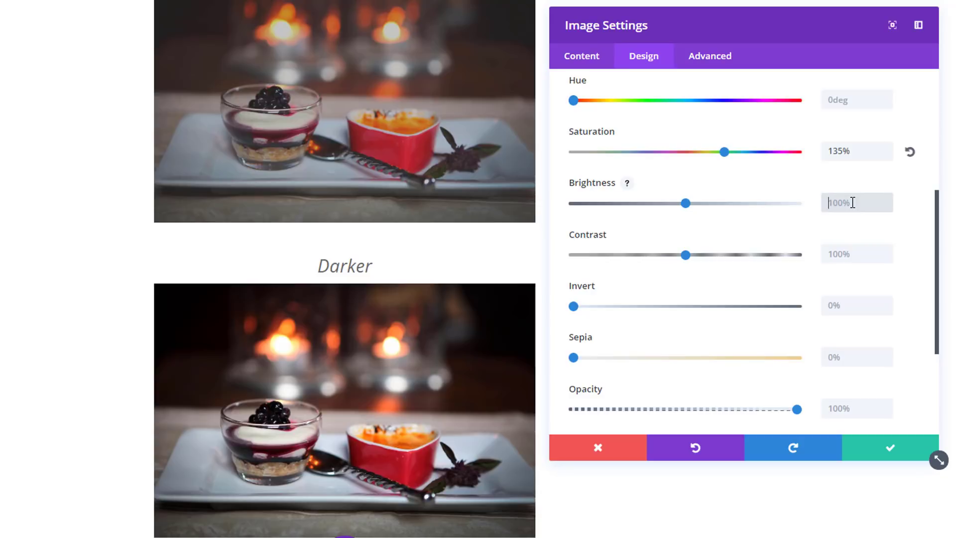
pyautogui.write('71%')
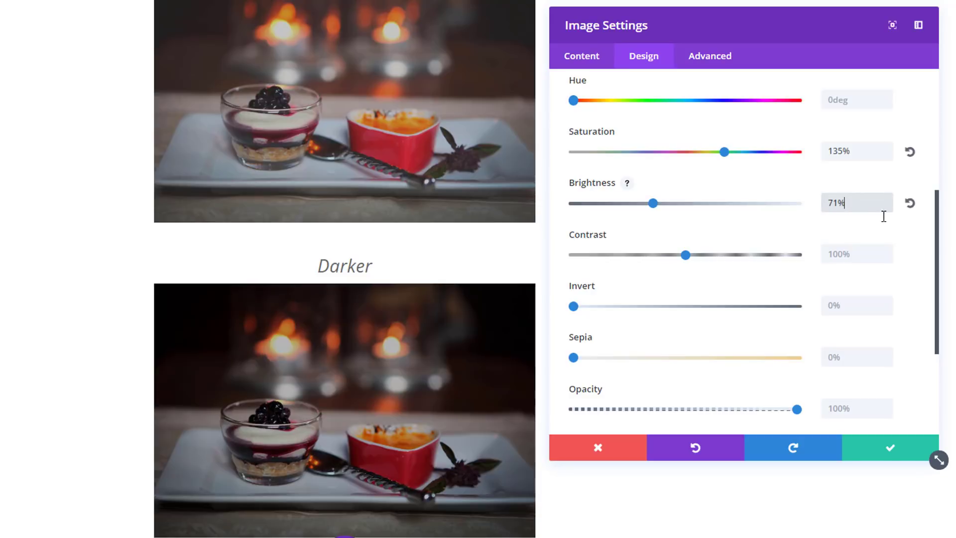
pyautogui.click(899, 241)
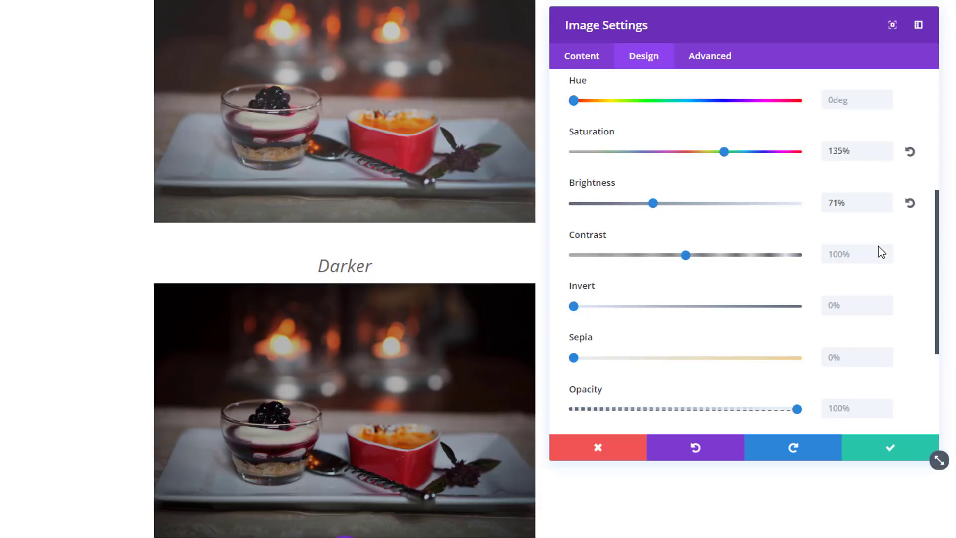
# Set contrast 170%, invert 16% and sepia 23%, then save the filters.
pyautogui.click(855, 260)
pyautogui.write('170')
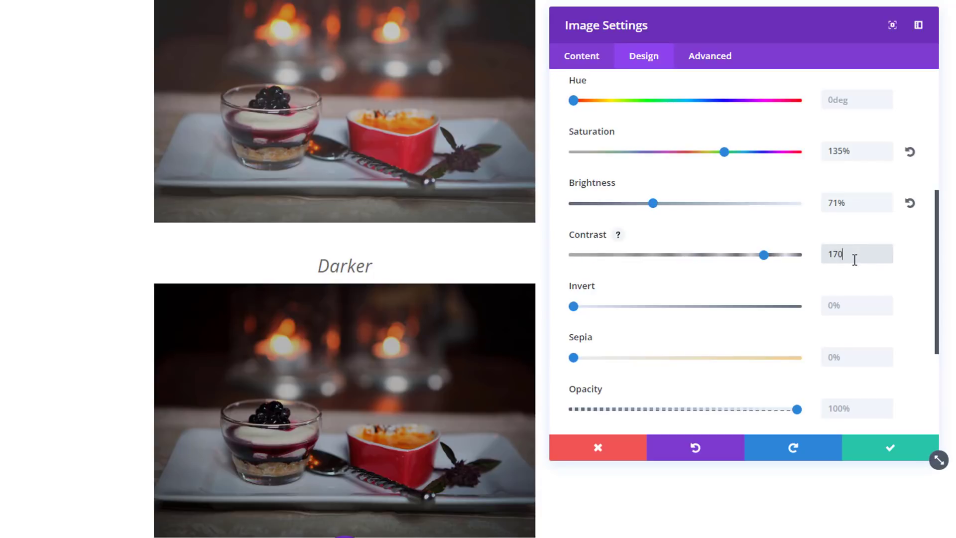
pyautogui.write('%')
pyautogui.click(914, 290)
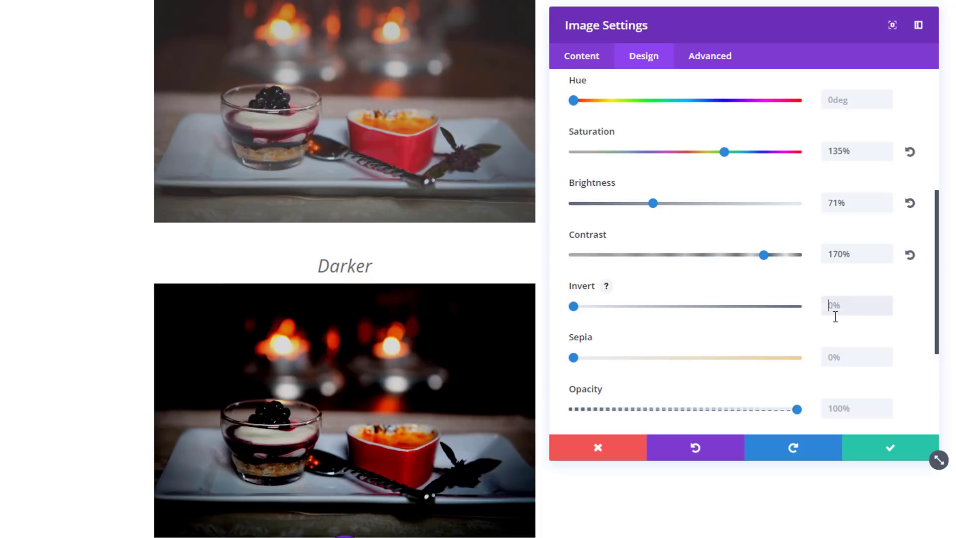
pyautogui.write('16%')
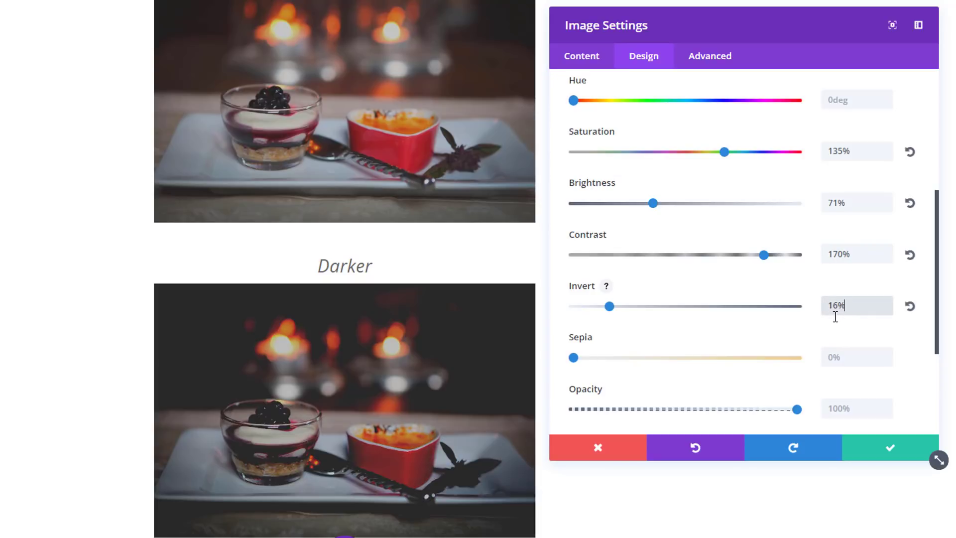
pyautogui.click(866, 354)
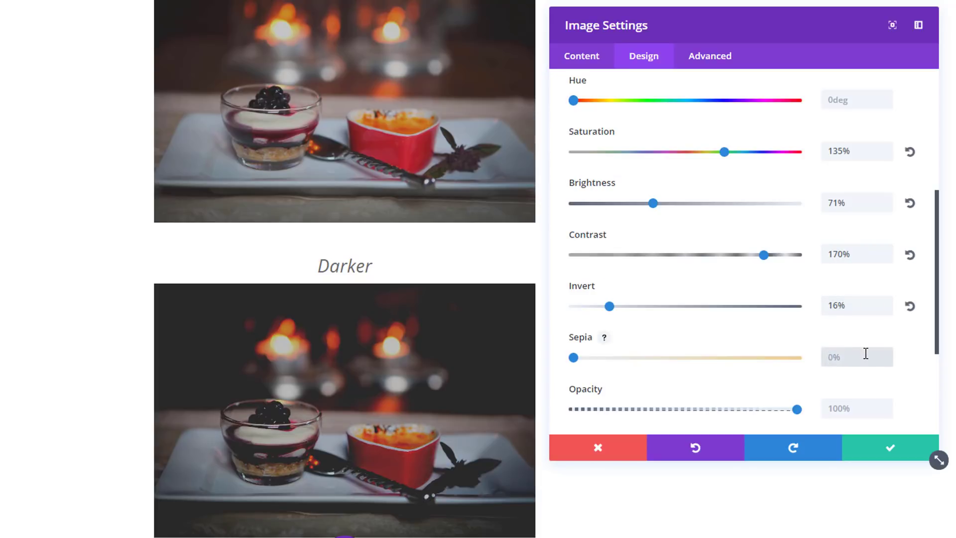
pyautogui.write('23%')
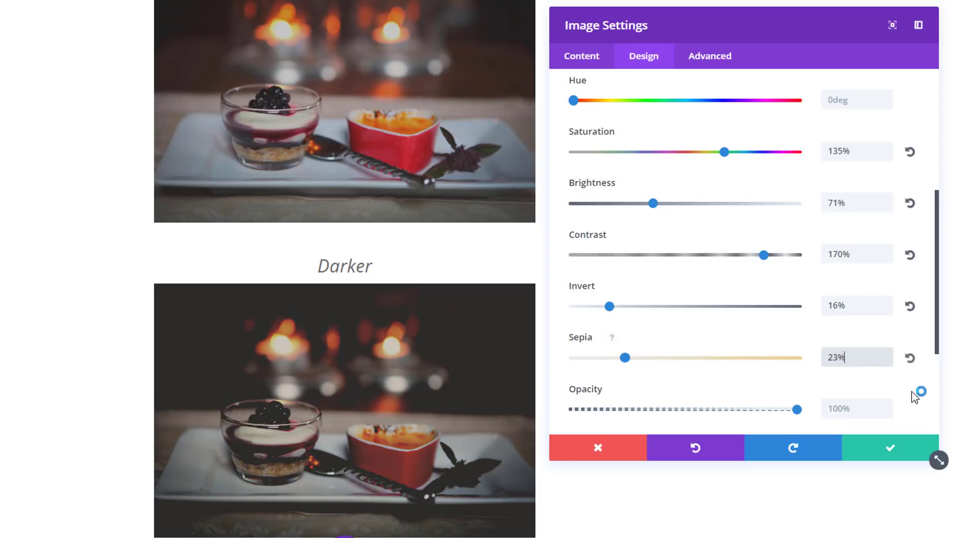
pyautogui.click(909, 453)
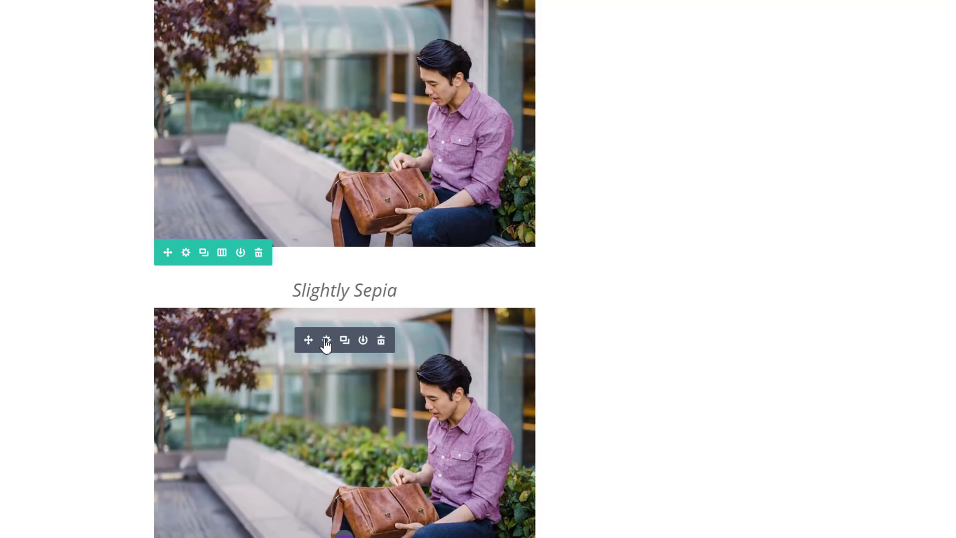
# Apply saturation 61%, brightness 84%, contrast 144% and invert 12% to the Slightly Sepia photo.
pyautogui.click(326, 340)
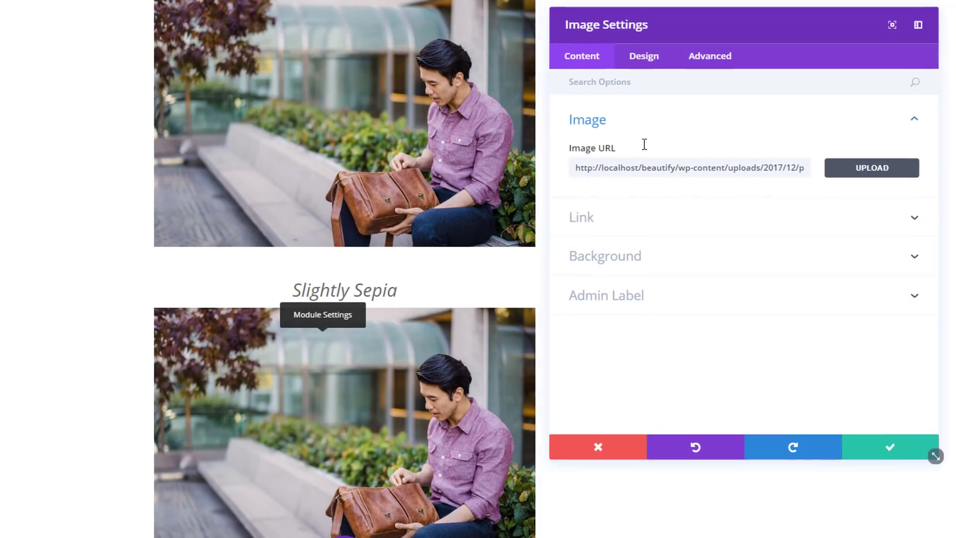
pyautogui.click(643, 70)
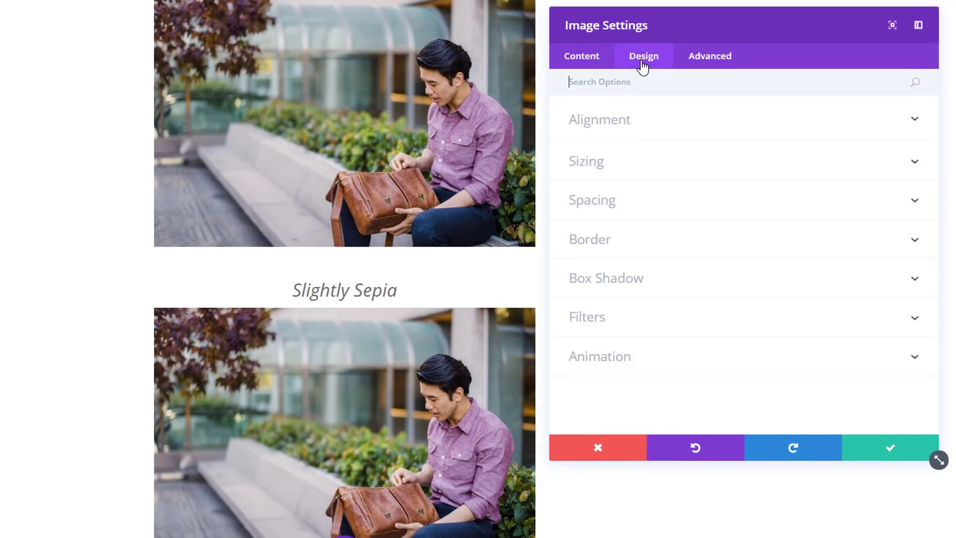
pyautogui.click(676, 321)
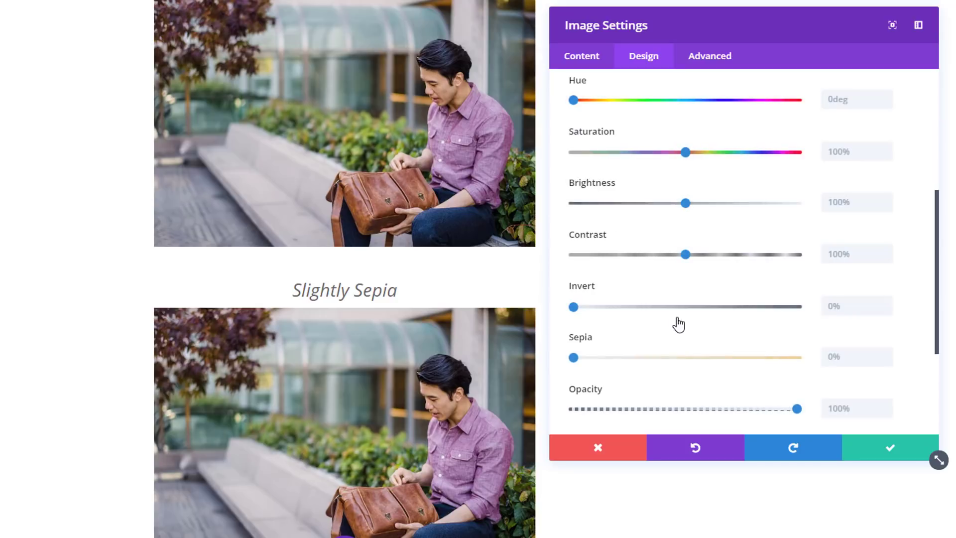
pyautogui.click(843, 154)
pyautogui.hotkey('ctrl', 'a')
pyautogui.write('61')
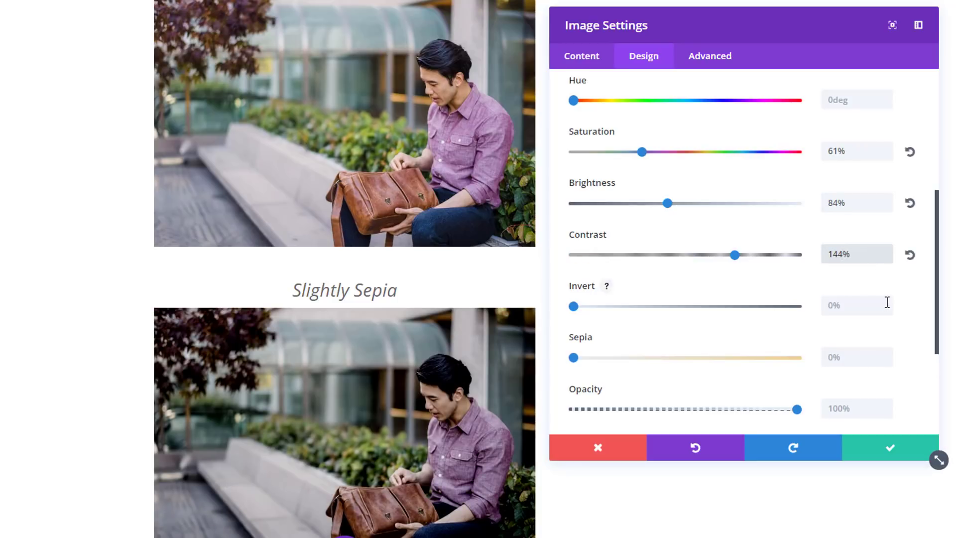
pyautogui.click(859, 311)
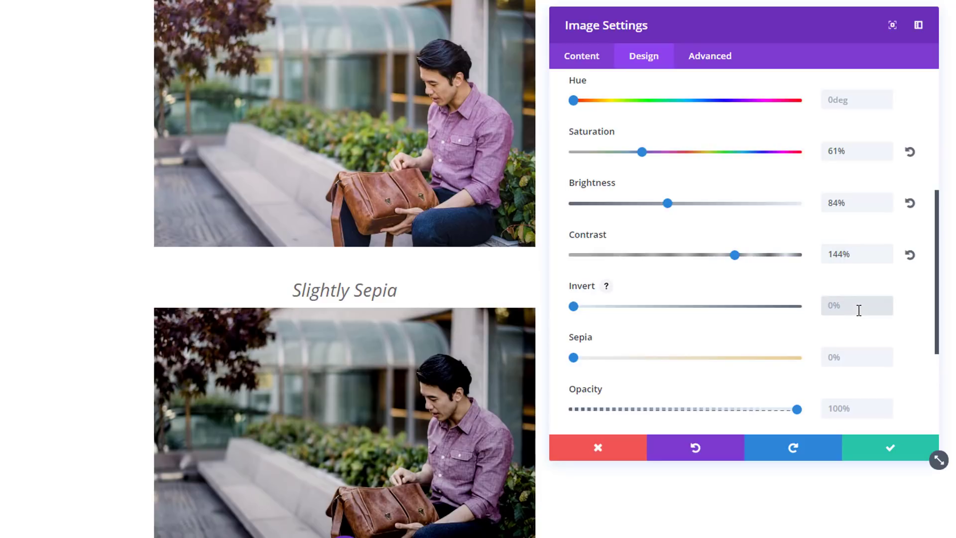
pyautogui.write('12%')
pyautogui.scroll(-2, 859, 310)
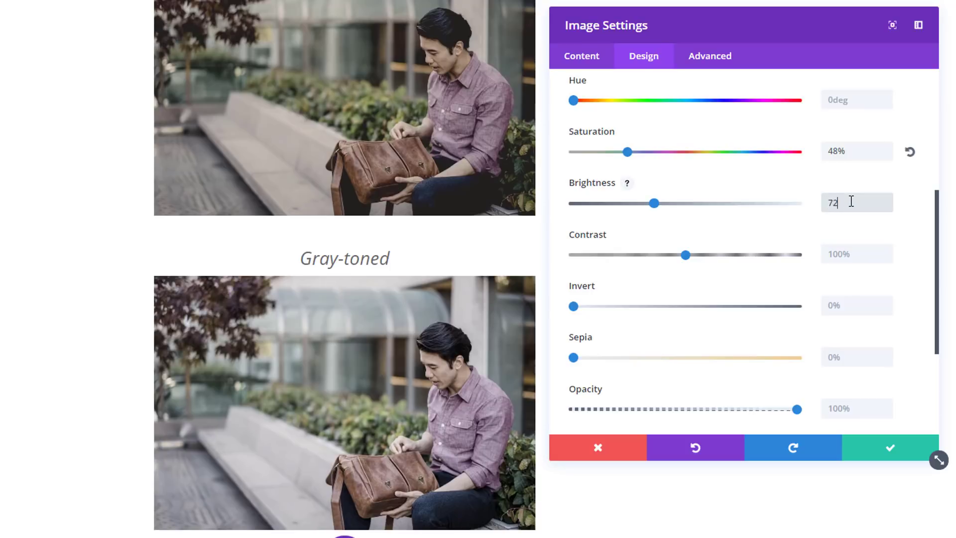
# Enter 72% brightness for the Gray-toned photo.
pyautogui.write('%')
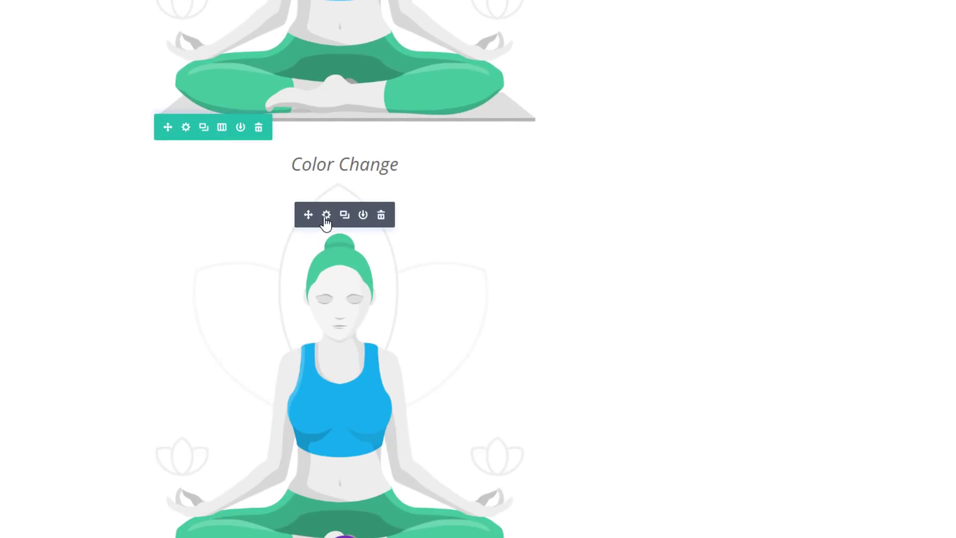
# Drag the Color Change yoga illustration's hue to 72deg for blue and purple tones.
pyautogui.click(326, 215)
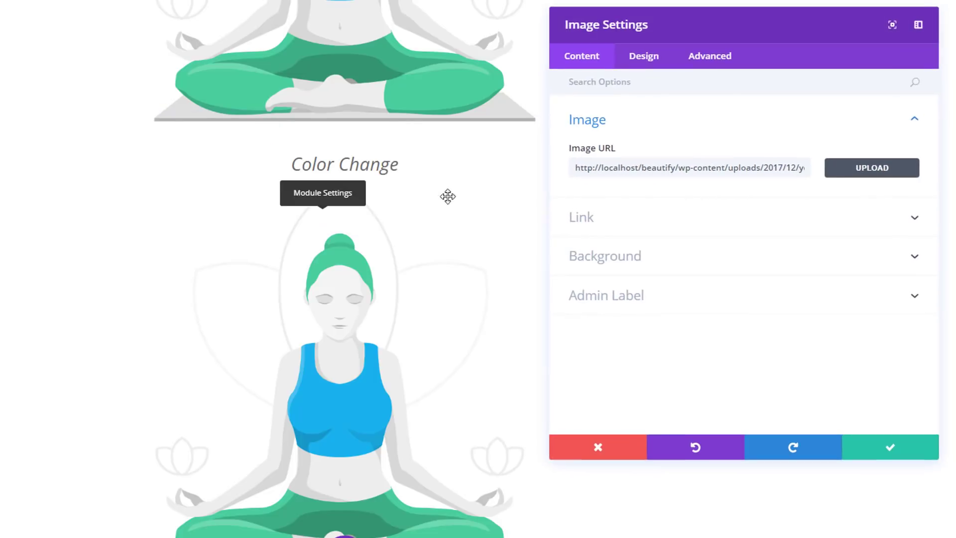
pyautogui.click(656, 63)
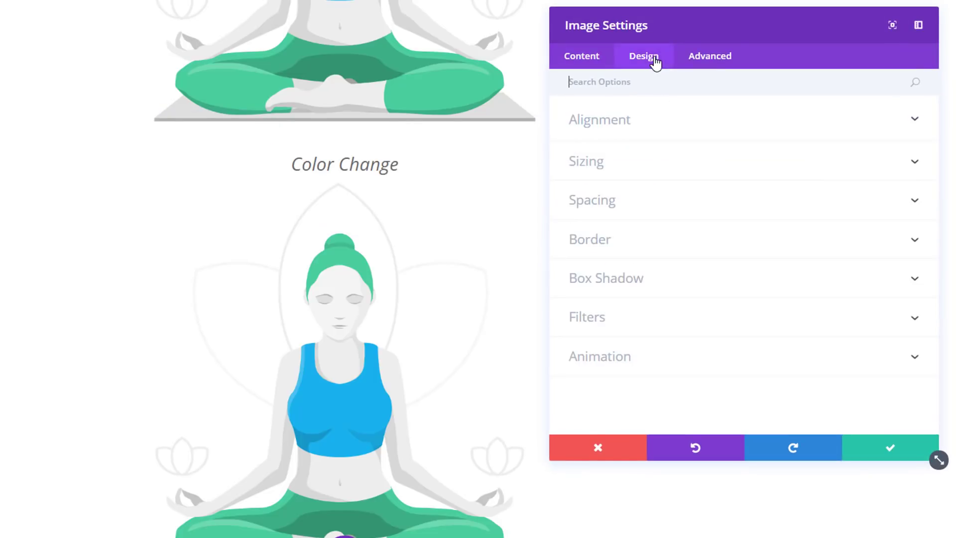
pyautogui.click(650, 324)
pyautogui.scroll(3, 625, 122)
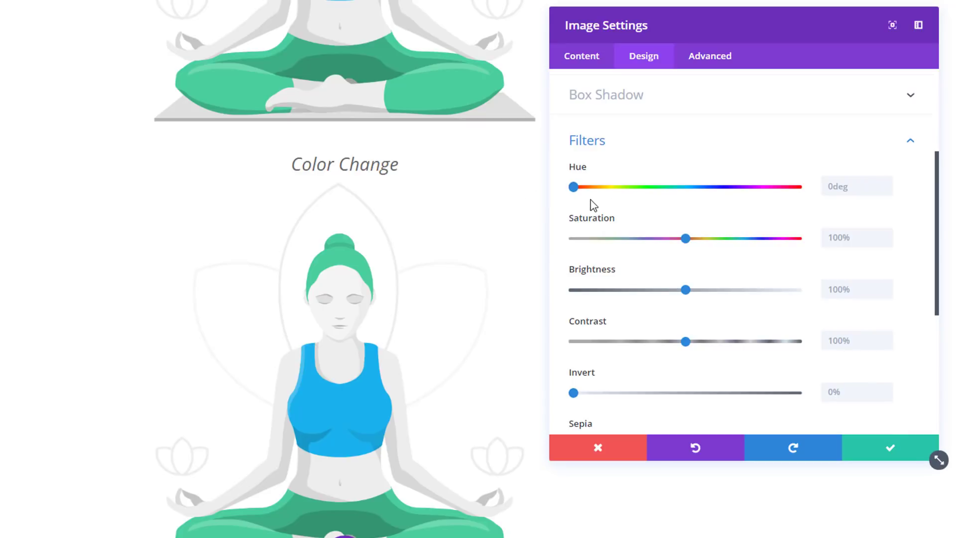
pyautogui.moveTo(574, 190); pyautogui.dragTo(621, 205)
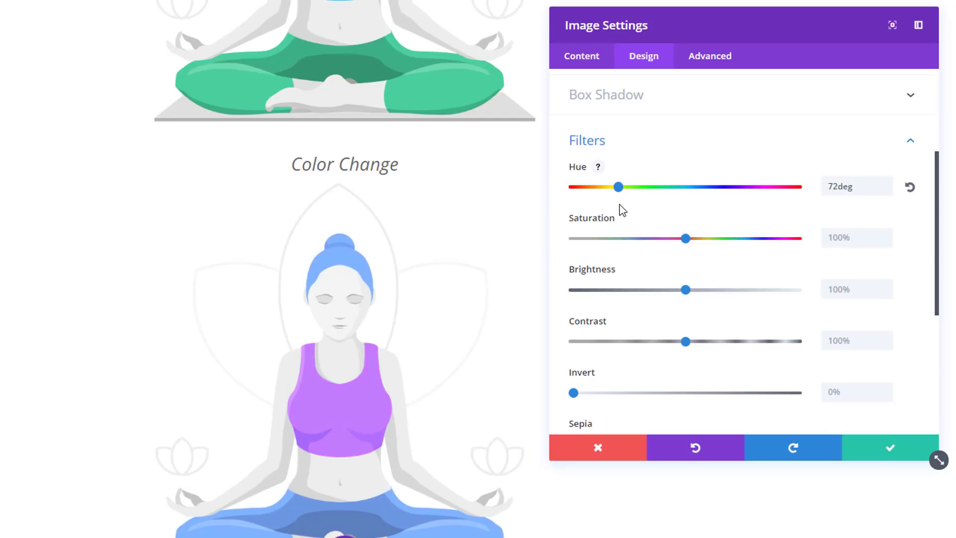
pyautogui.scroll(-2, 426, 244)
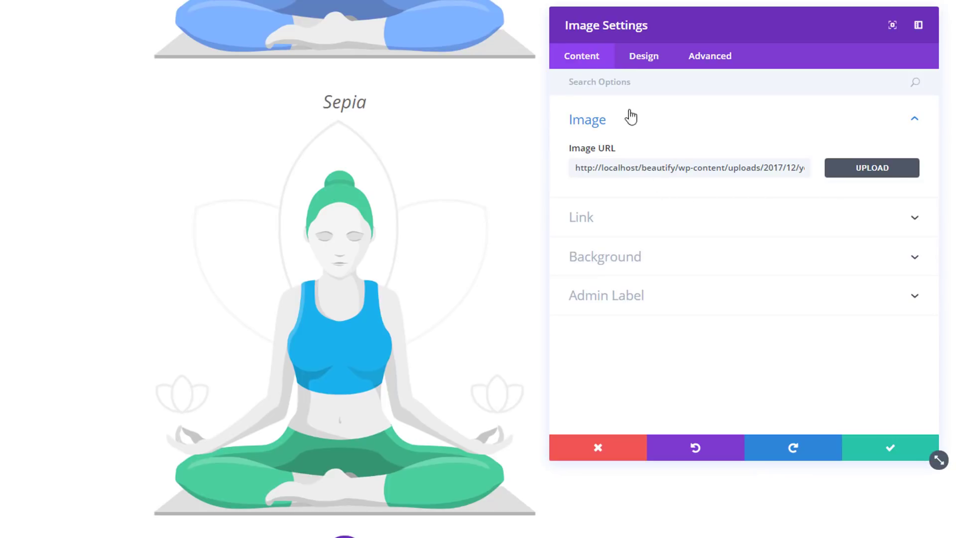
# Give the Sepia yoga illustration brightness 92%, sepia 32% and opacity 65%.
pyautogui.click(665, 63)
pyautogui.click(689, 332)
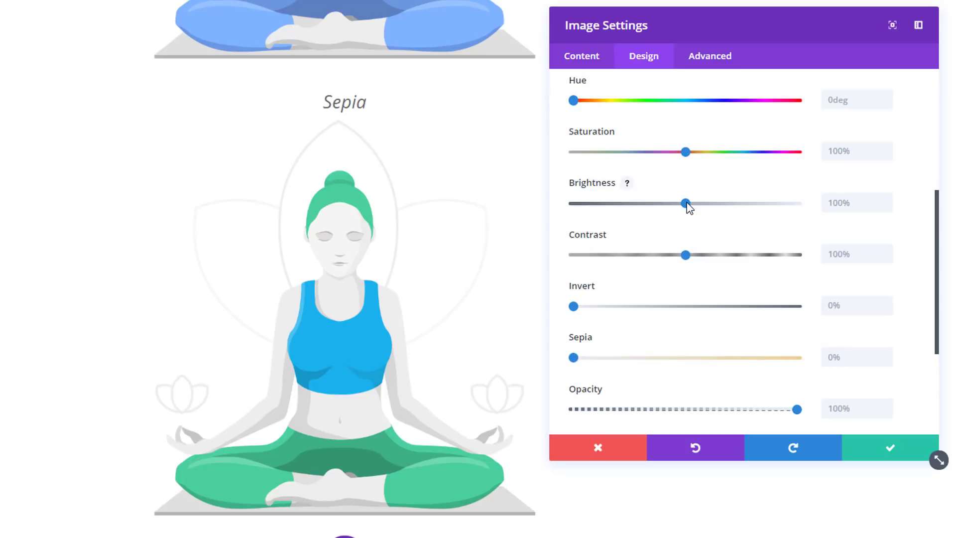
pyautogui.moveTo(686, 202); pyautogui.dragTo(679, 207)
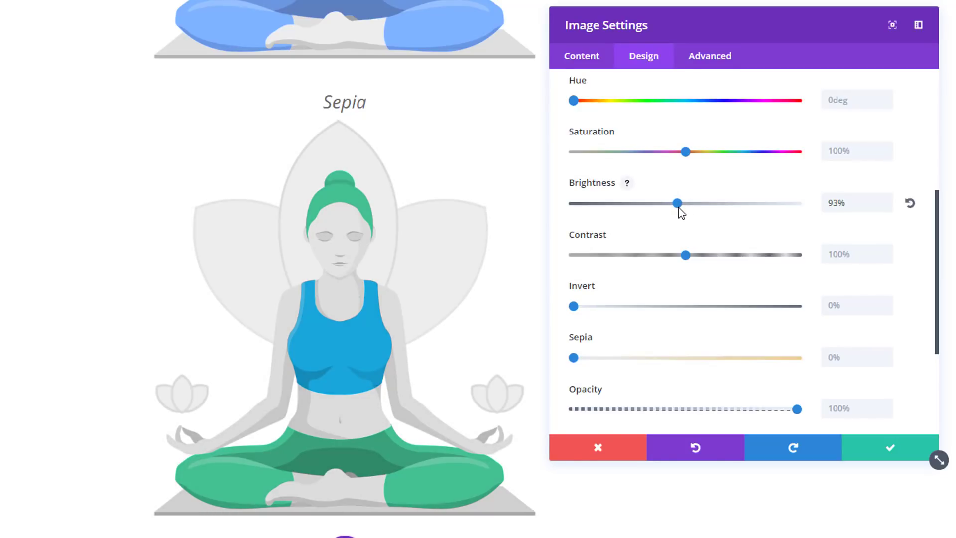
pyautogui.click(841, 207)
pyautogui.press('Down')
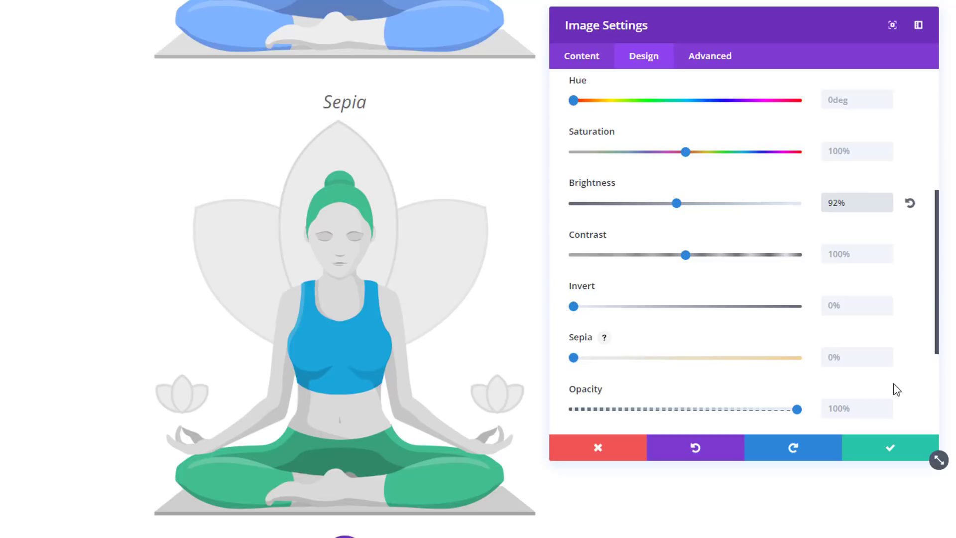
pyautogui.click(874, 356)
pyautogui.write('32')
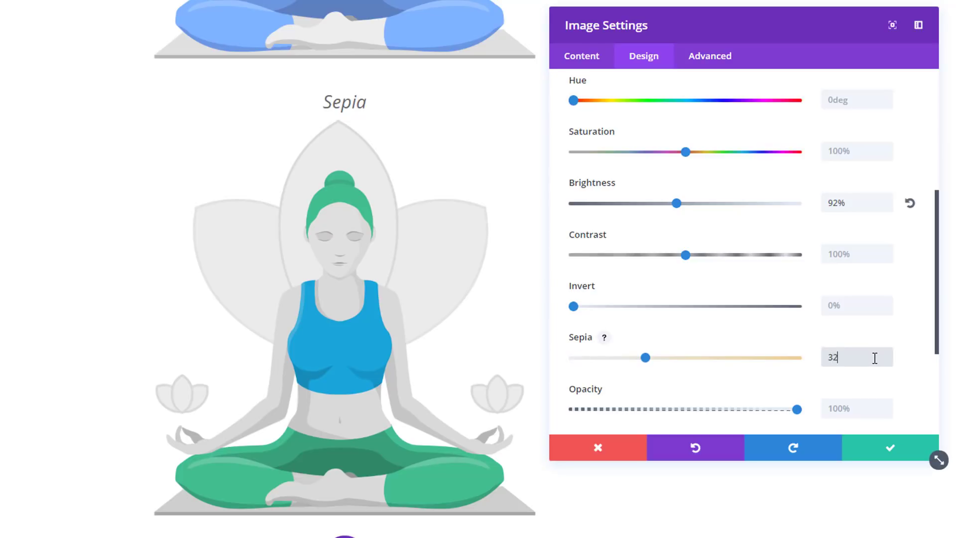
pyautogui.write('%')
pyautogui.click(910, 394)
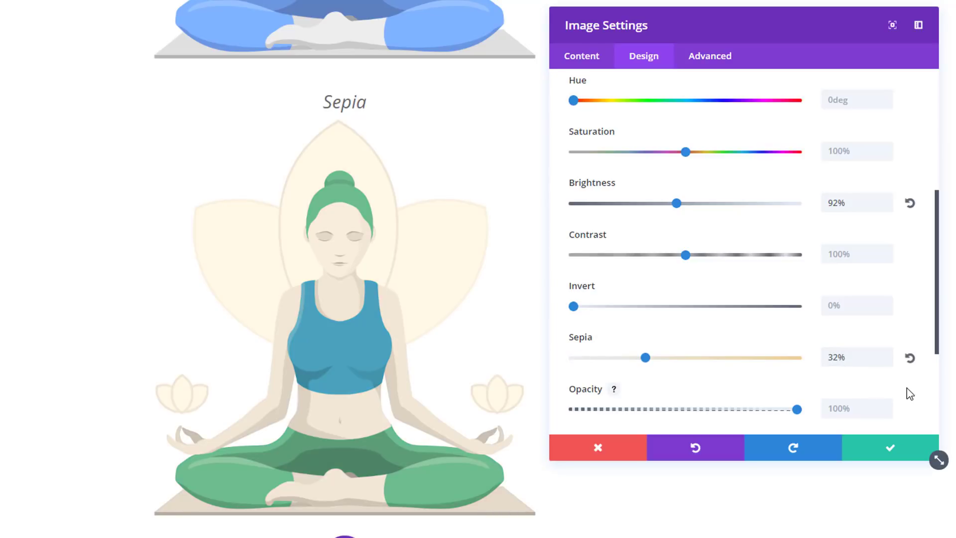
pyautogui.click(796, 410)
pyautogui.moveTo(794, 412); pyautogui.dragTo(721, 414)
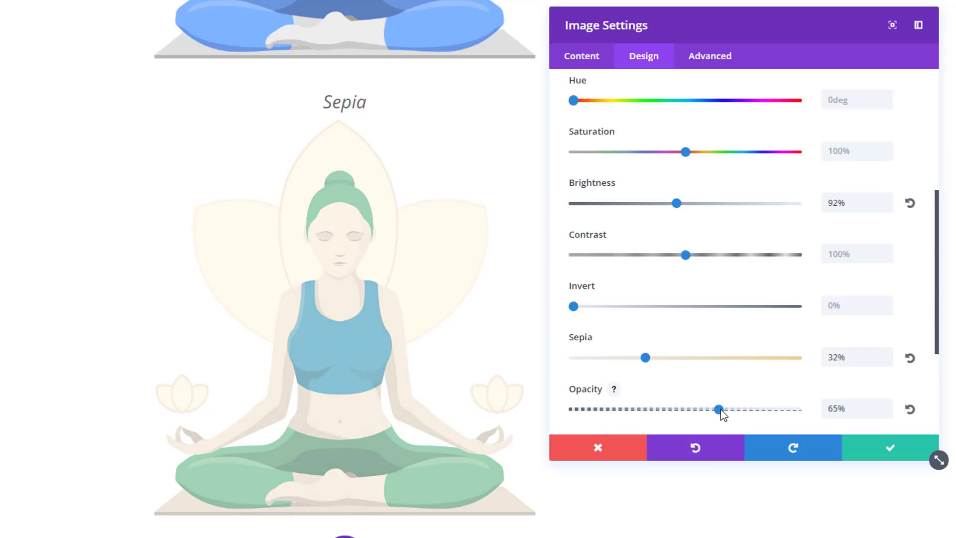
pyautogui.click(861, 454)
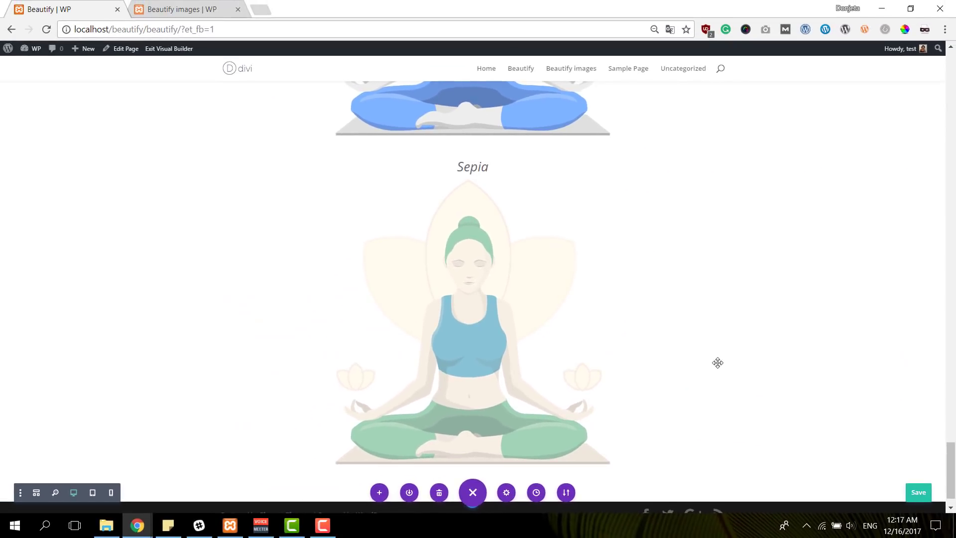
pyautogui.scroll(-2, 717, 362)
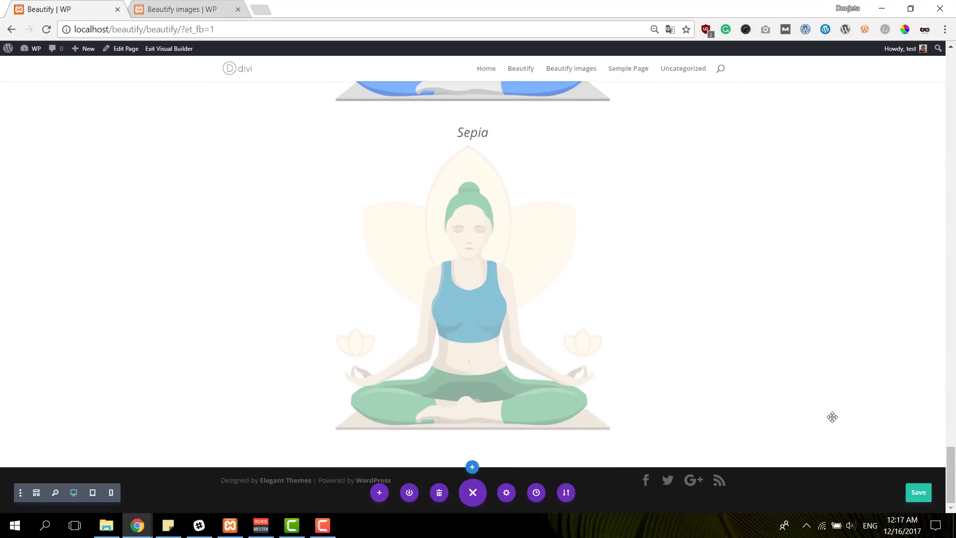